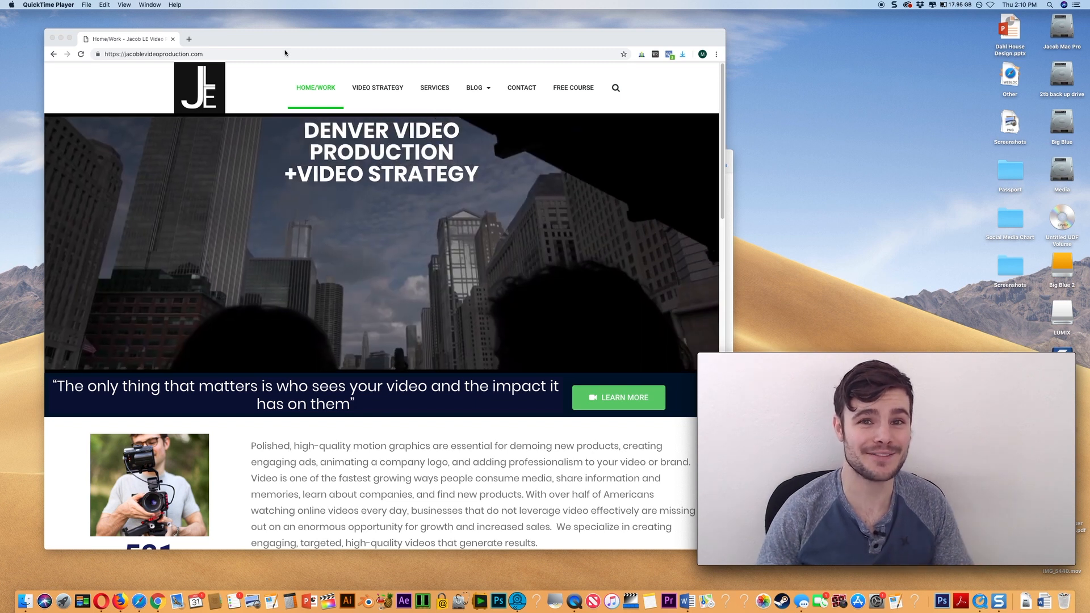
- Search Google for "chrome web store" in a new browser tab and open the Chrome Web Store from the results
left_click_drag(305, 40, 307, 39)
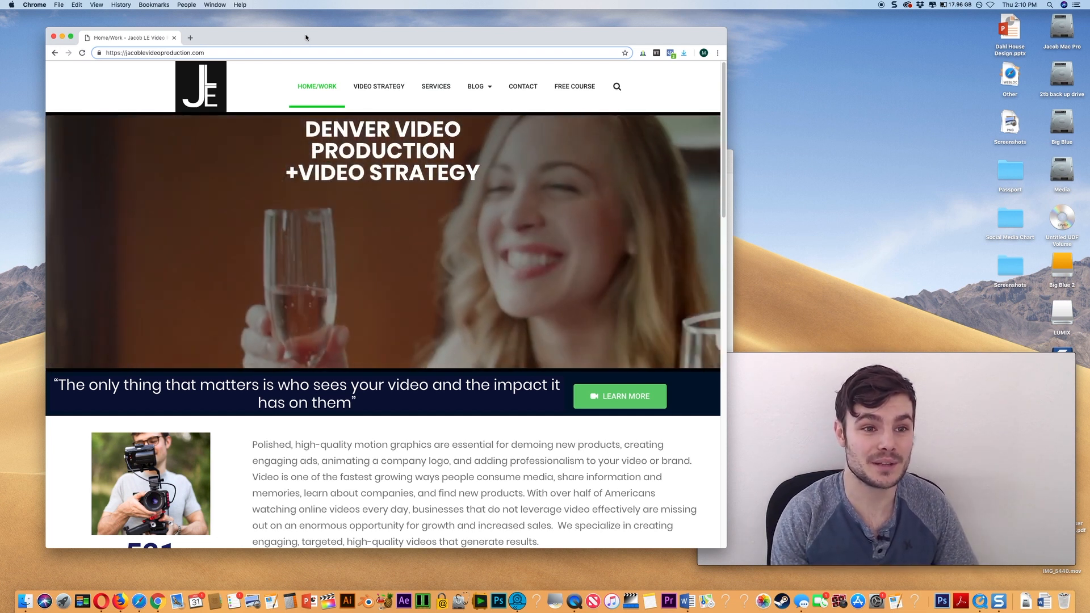
left_click(190, 38)
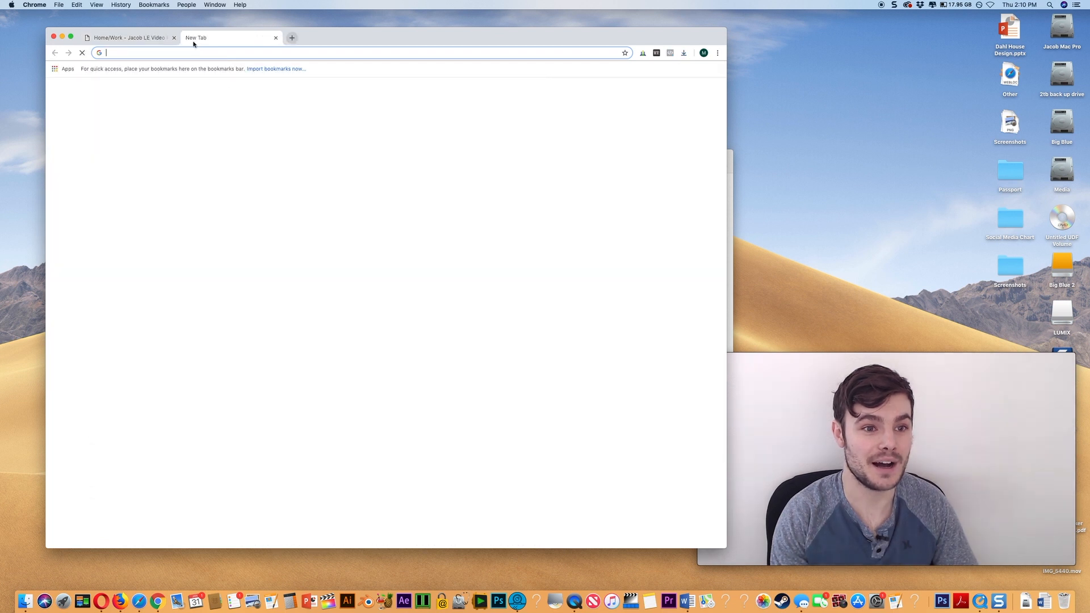
type("chrome")
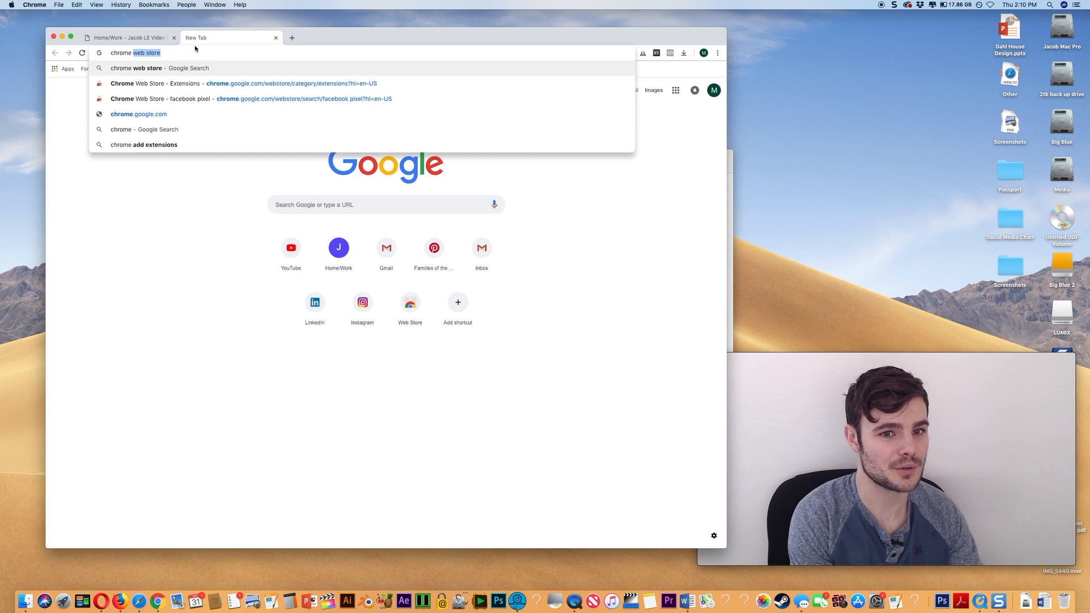
key("Return")
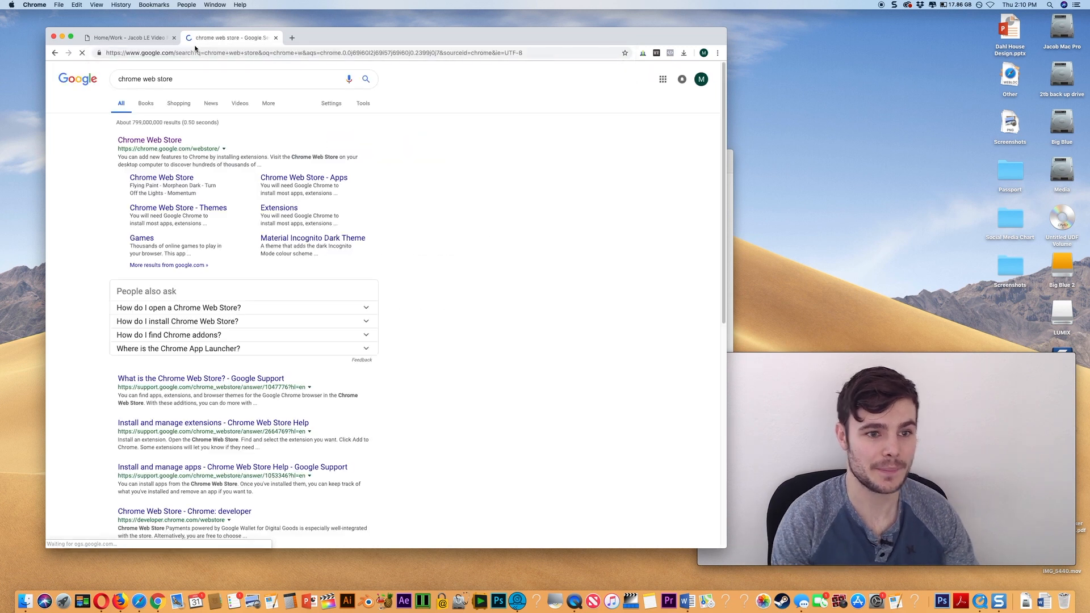
left_click(159, 139)
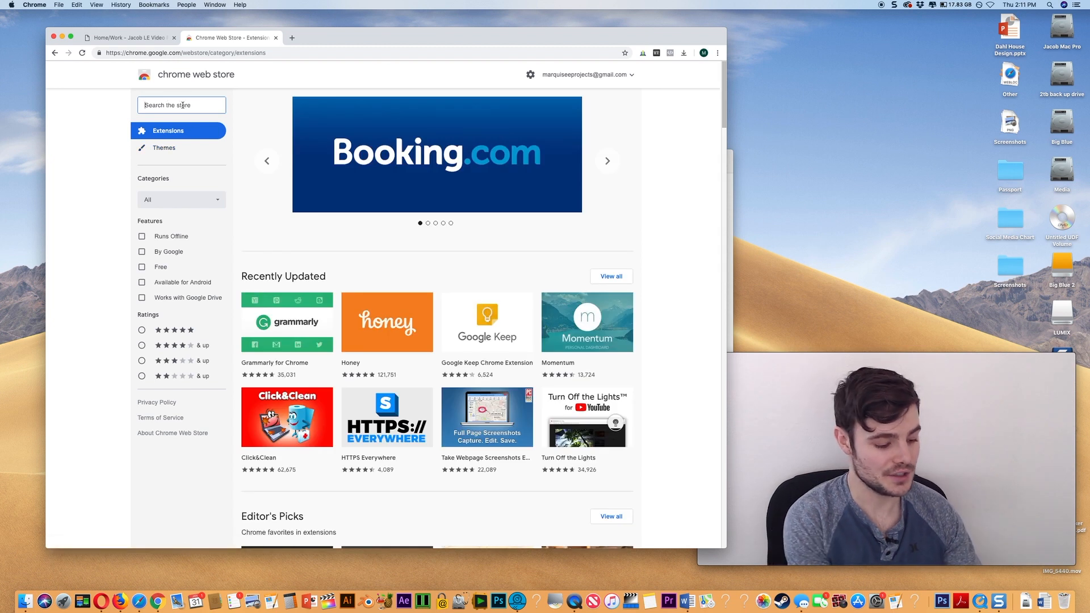
- Search the Chrome Web Store for "facebook pixel"
type("facebo")
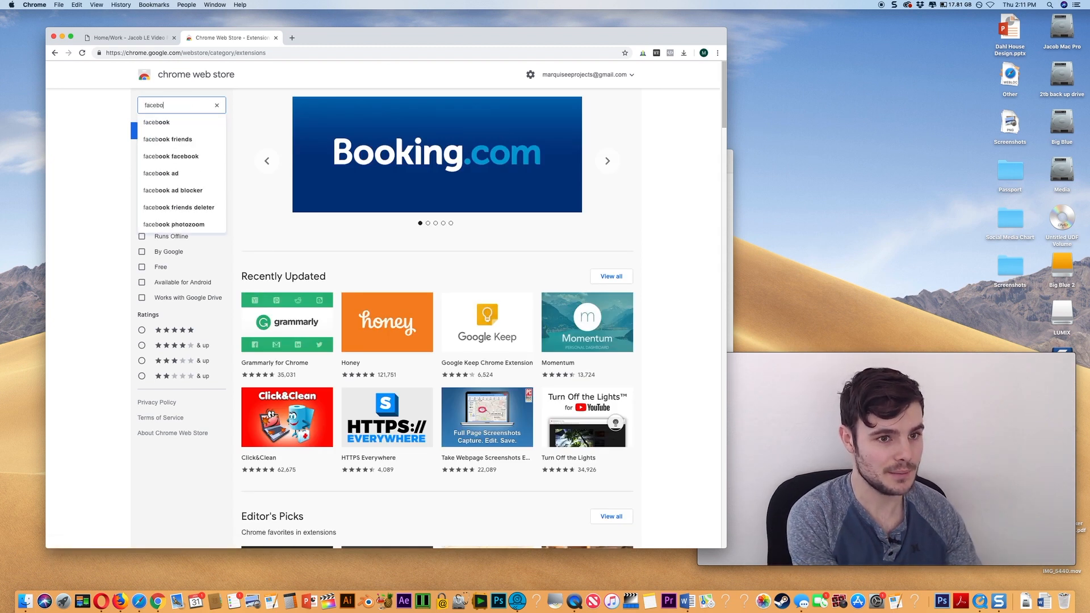
type("ok pixel")
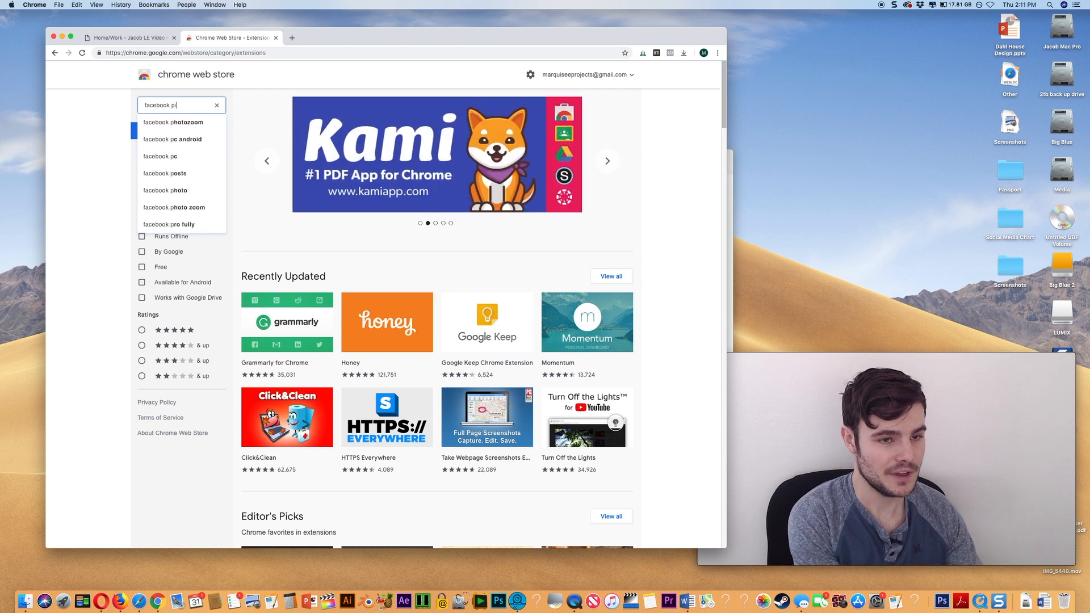
key("Return")
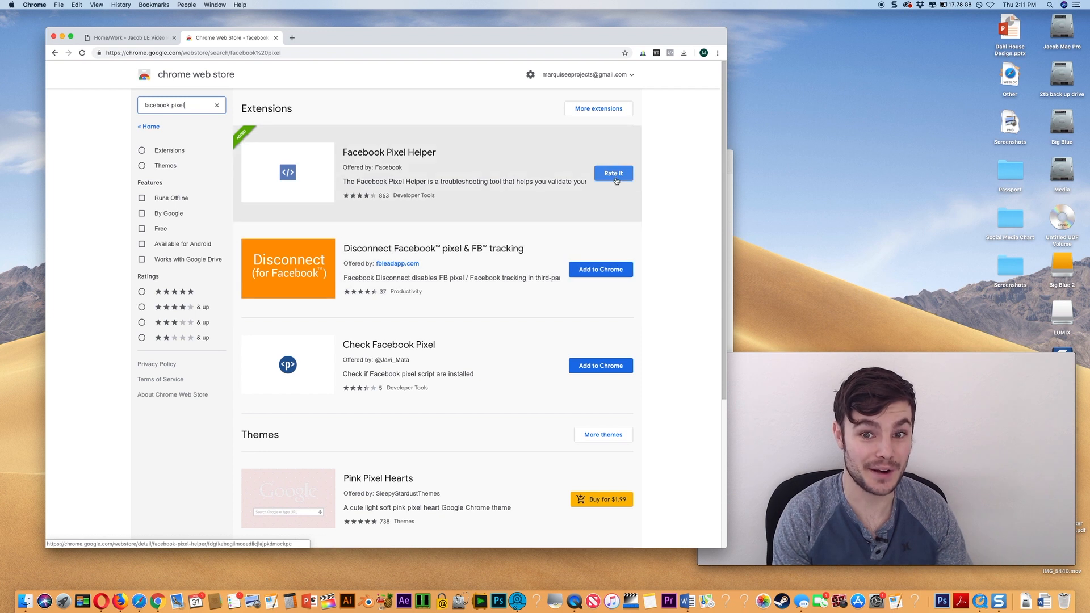
- Open the browser's Extensions page and reveal its side navigation with the Chrome Web Store link
left_click(717, 53)
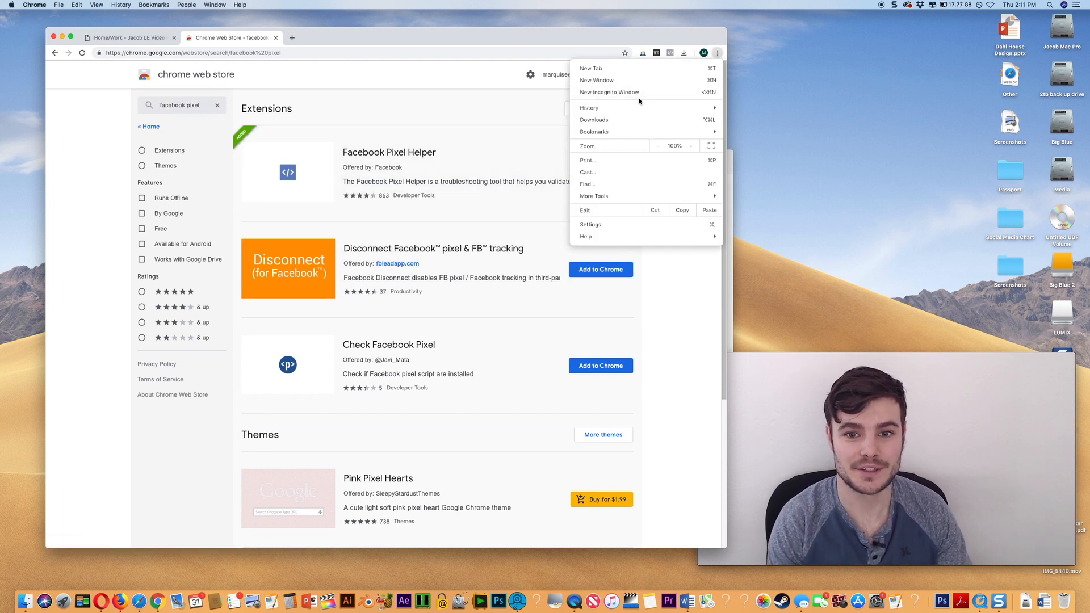
mouse_move(617, 196)
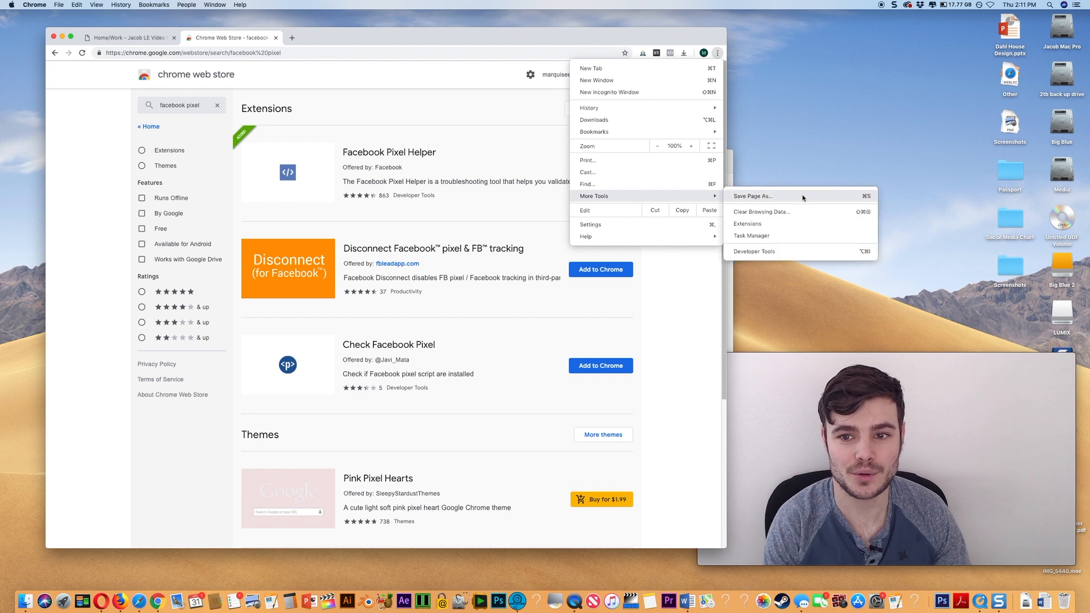
left_click(784, 224)
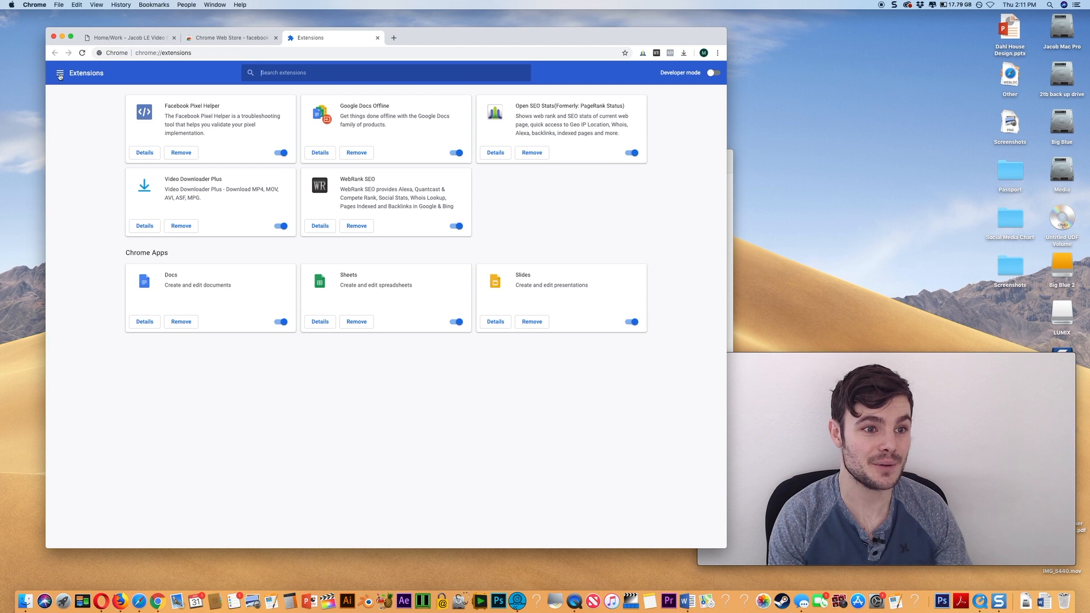
left_click(60, 74)
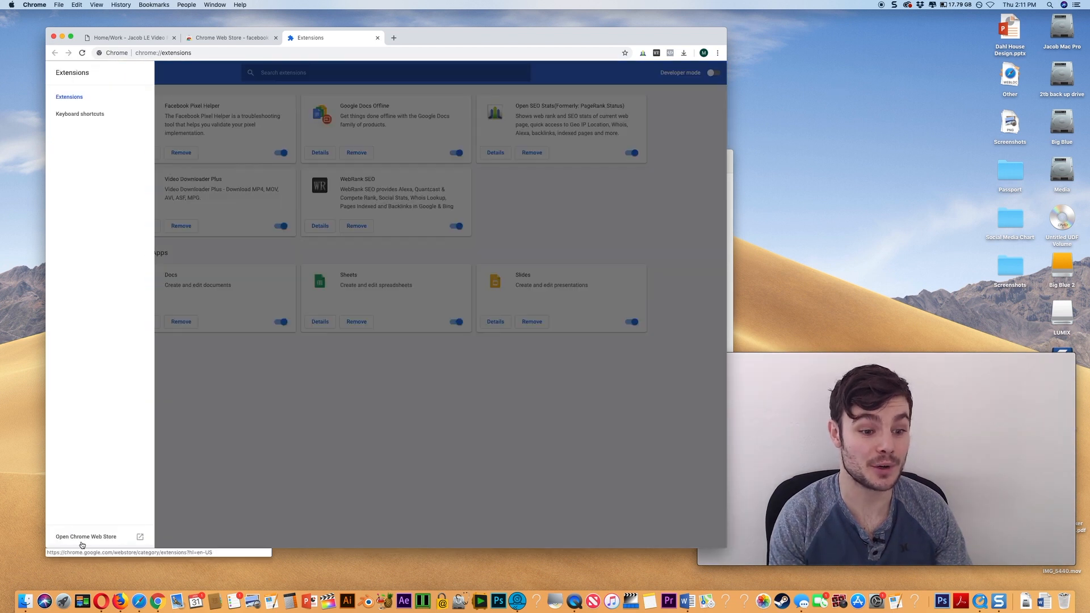
- Return to the video production homepage and inspect its tracking pixel with the Facebook Pixel Helper extension
left_click(146, 37)
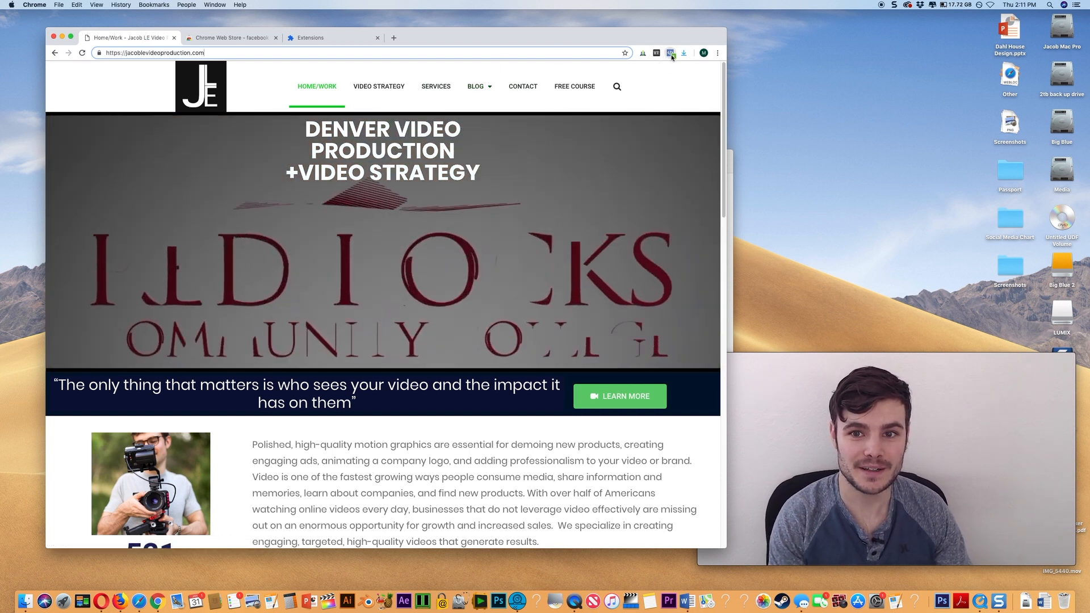
left_click(671, 54)
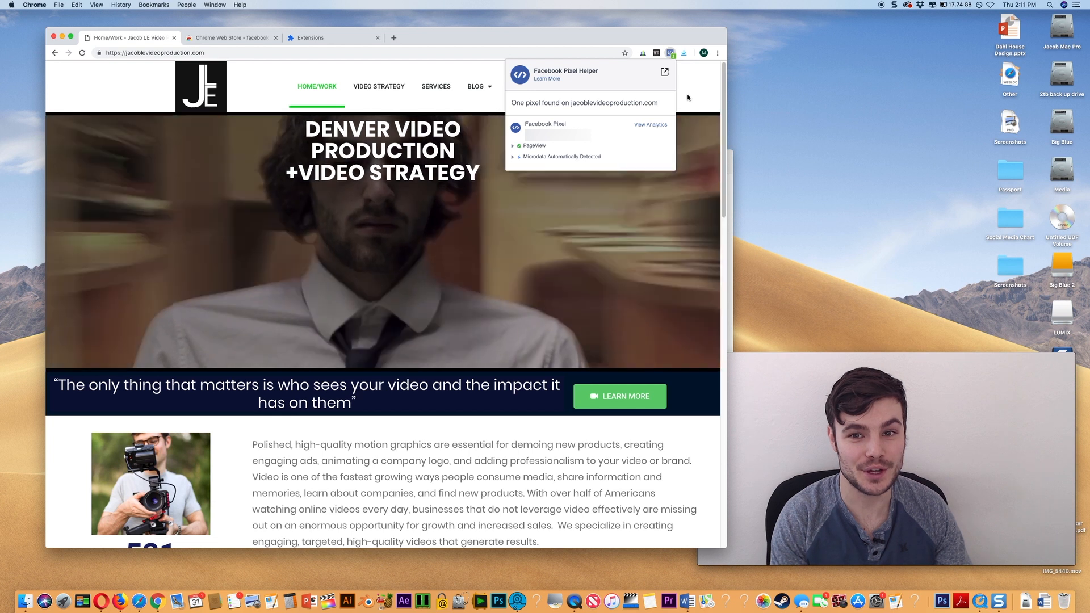
- Search Google for "facebook business manager" in place of the Chrome Web Store page
left_click(236, 38)
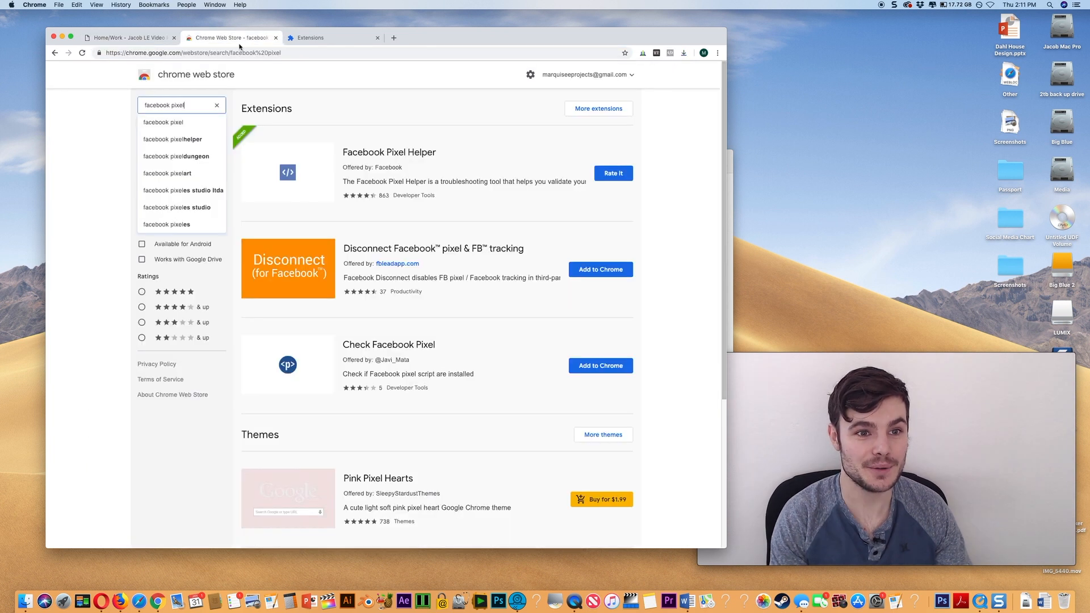
left_click(240, 49)
type("face")
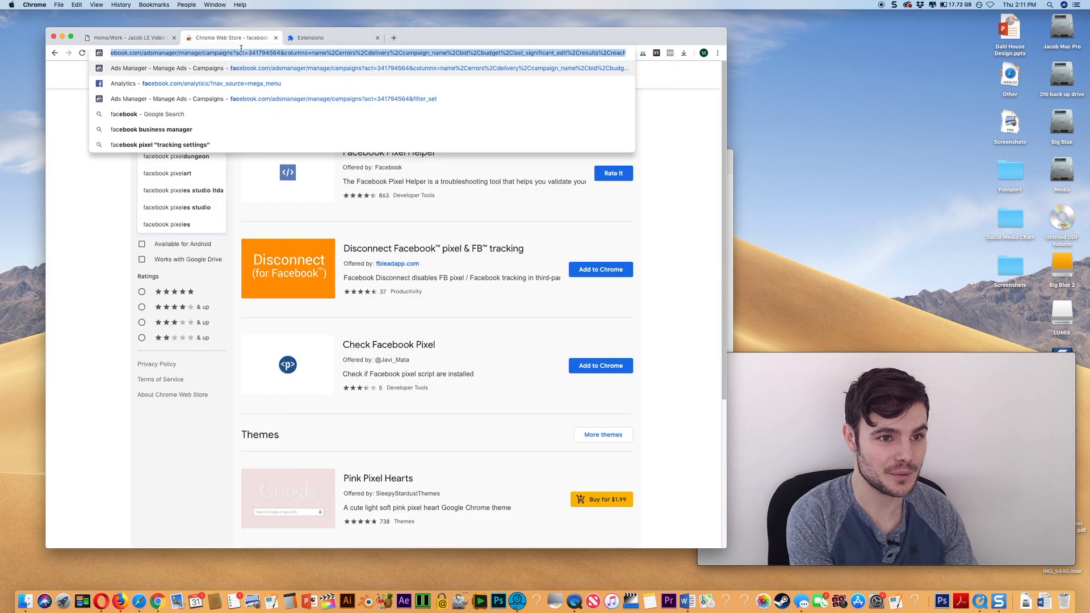
type("book")
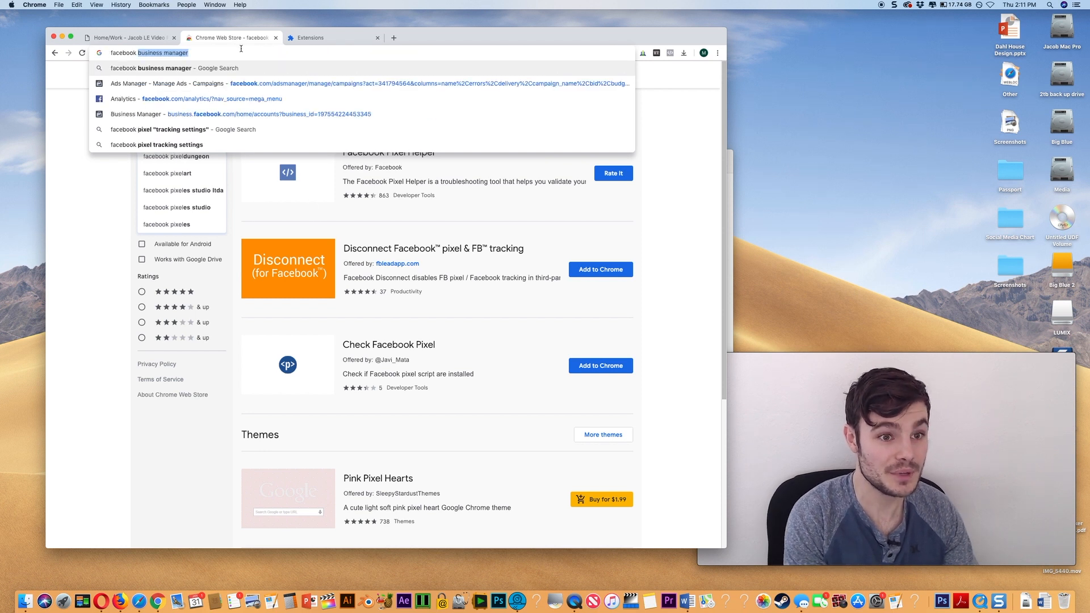
key("Right")
key("Return")
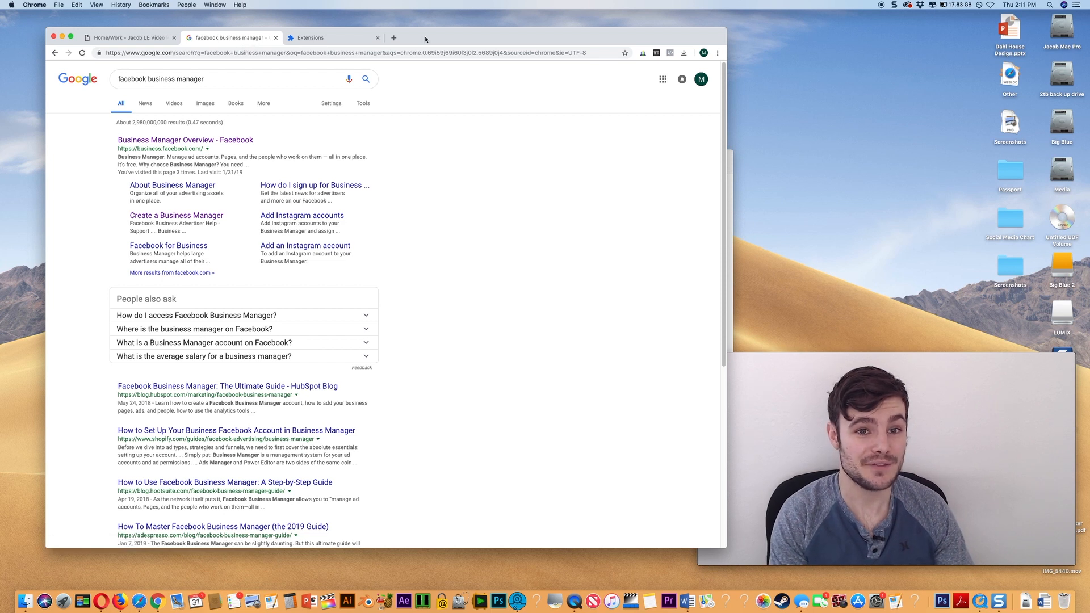
- Open the "Create a Business Manager" result in a new tab and bring up the Business or Brand page creation form from there
left_click_drag(425, 37, 441, 33)
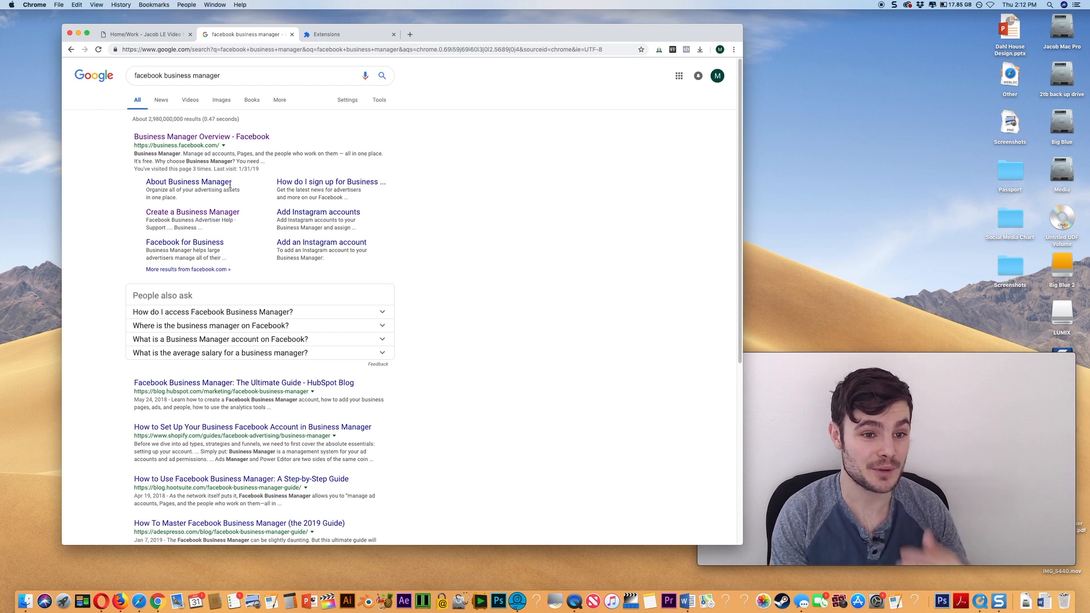
right_click(194, 214)
left_click(207, 217)
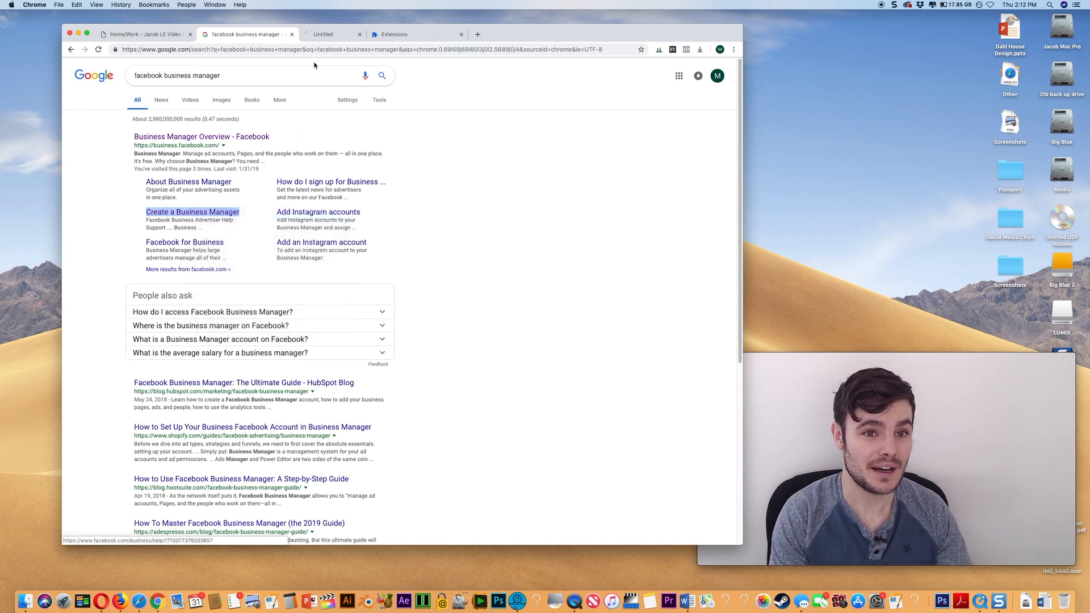
left_click(360, 39)
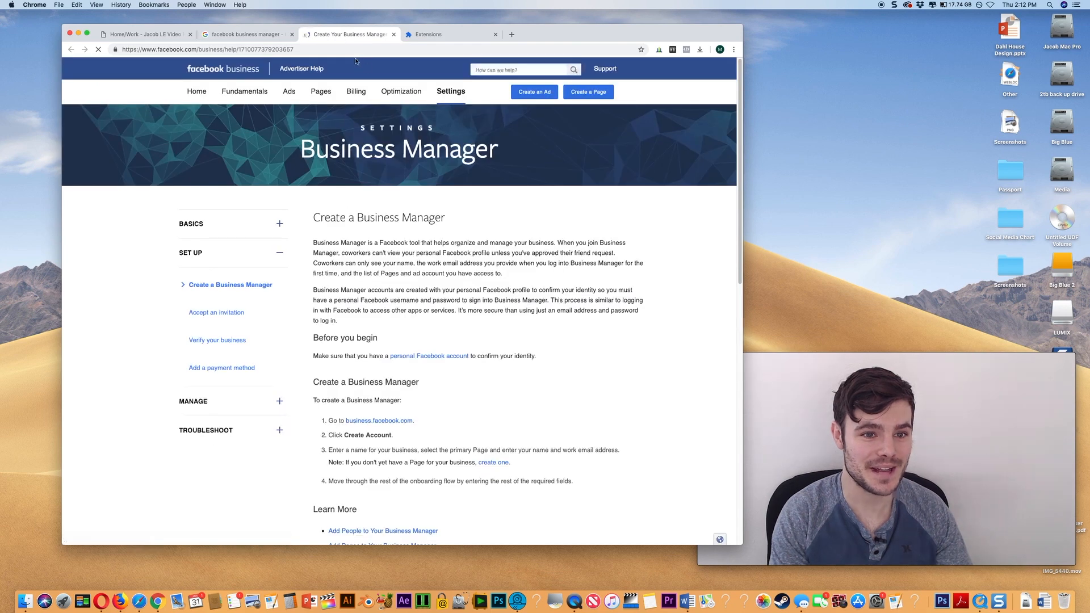
left_click(582, 93)
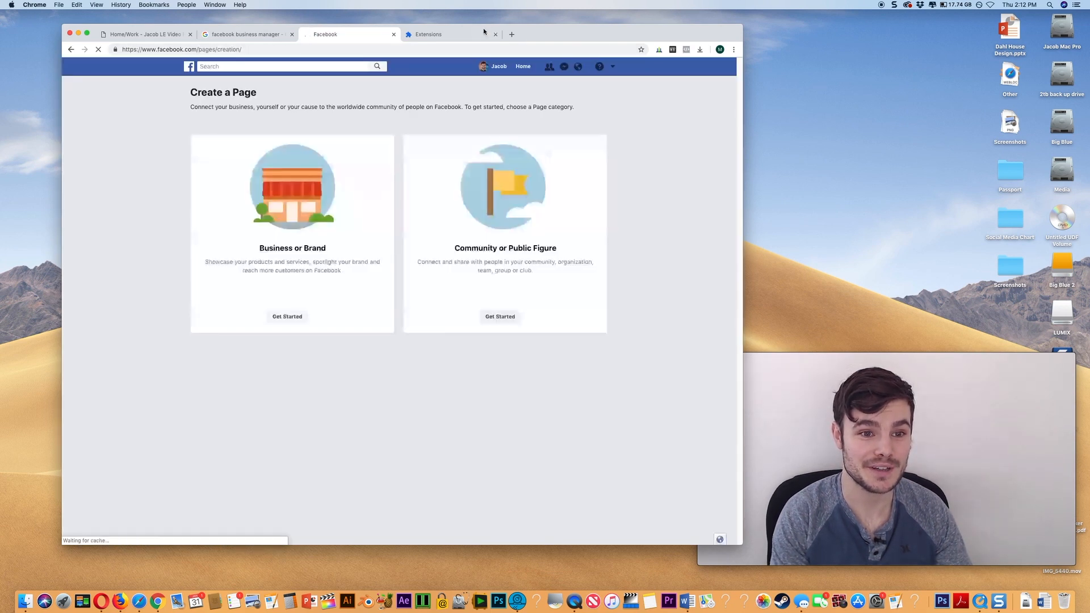
left_click(287, 317)
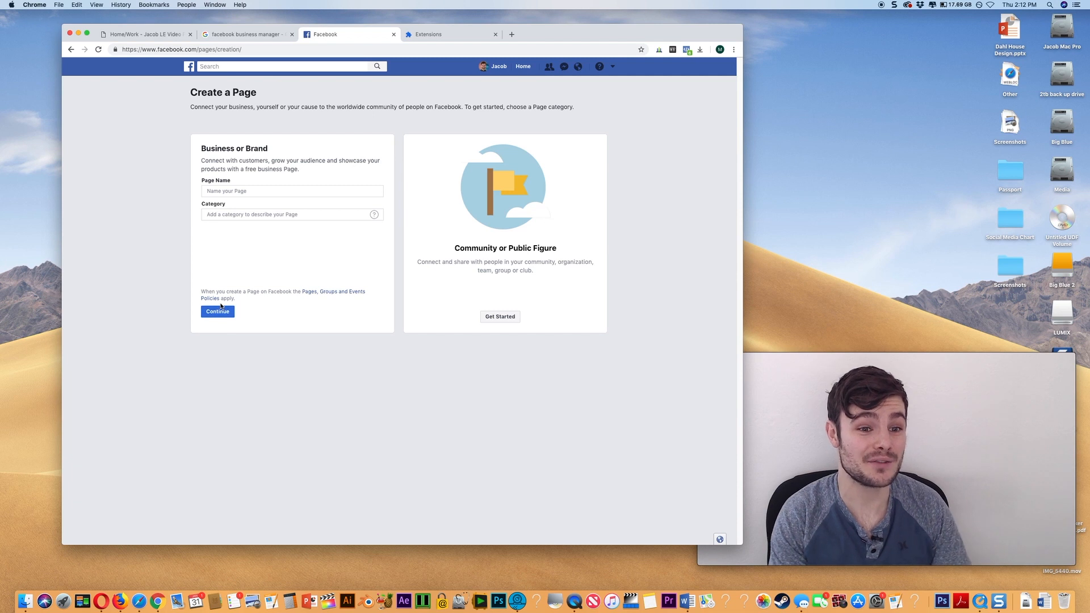
- Open Business Manager from the Google results and go to Pixels under Data Sources in its Business Settings
left_click(246, 35)
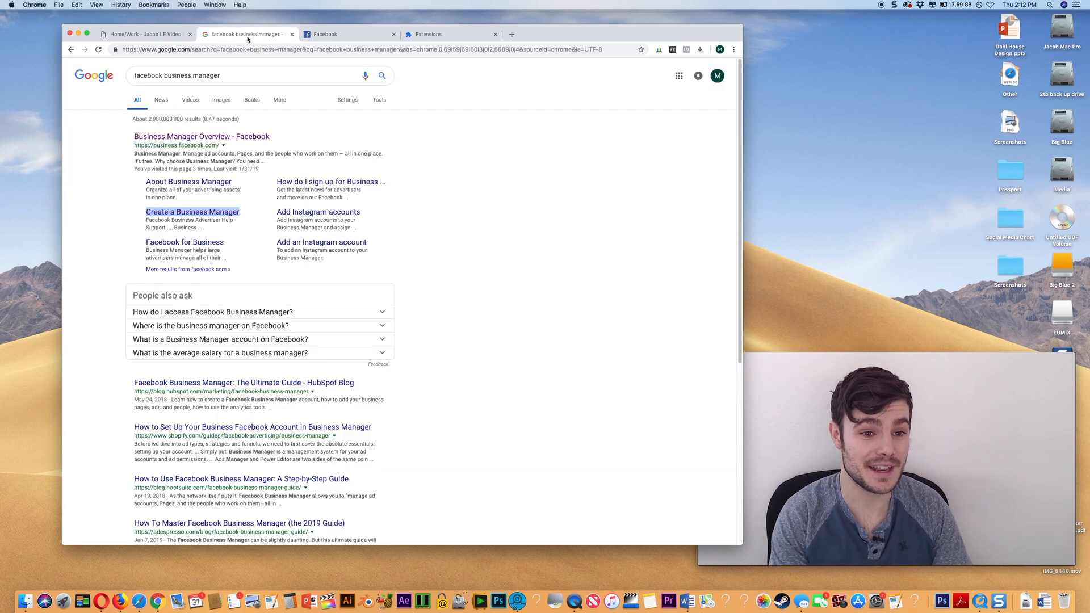
left_click(222, 137)
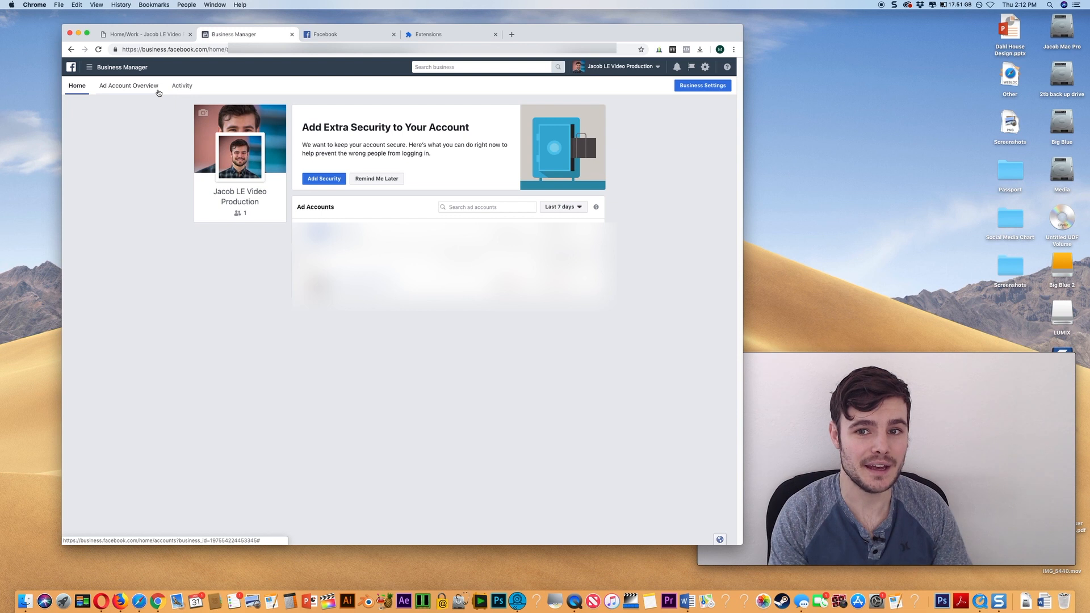
left_click(706, 86)
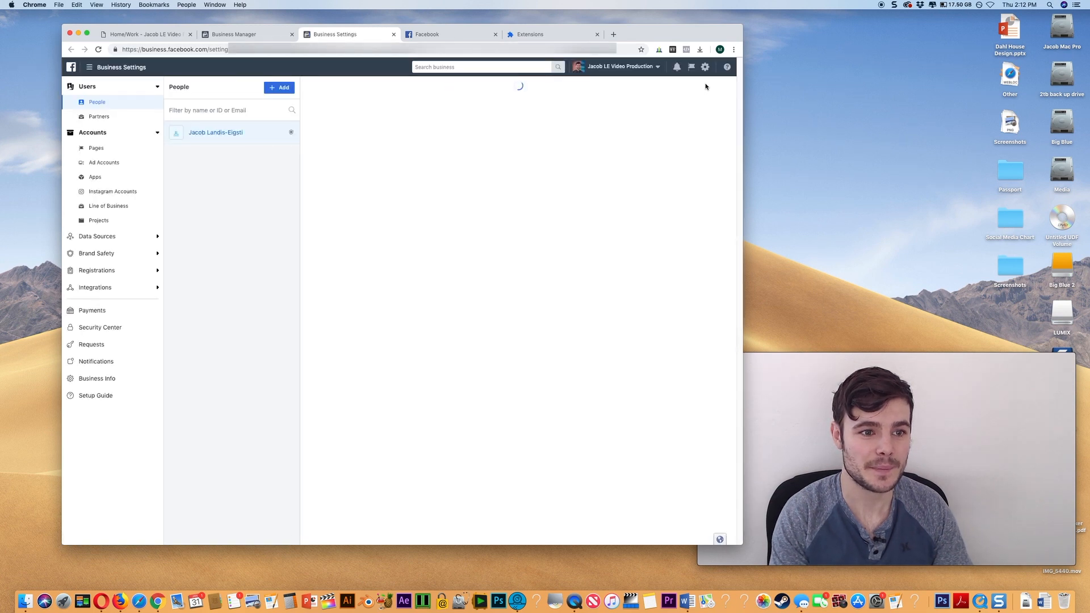
left_click(126, 236)
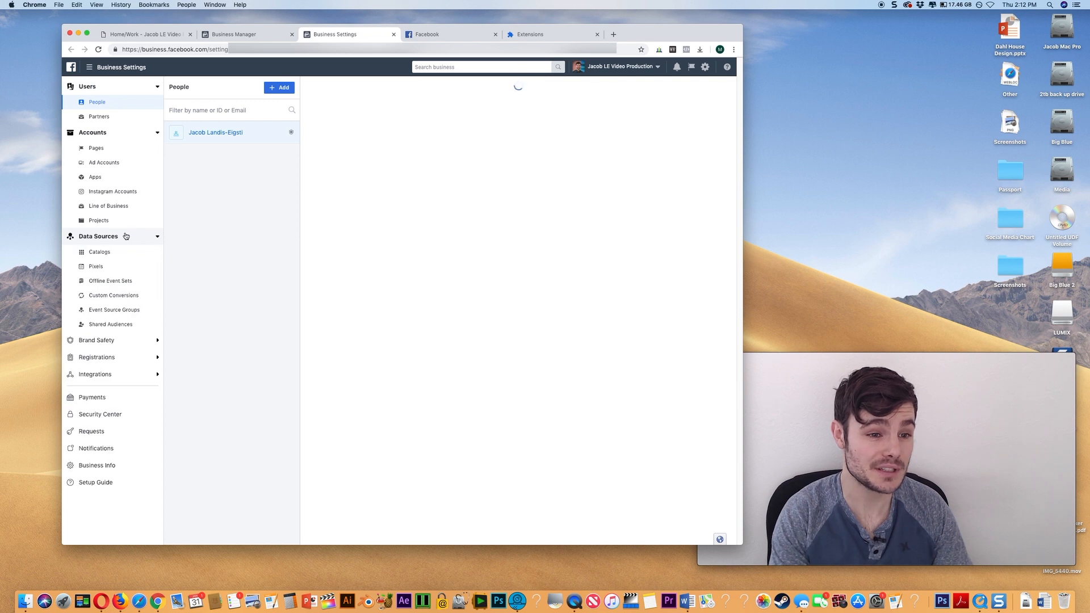
left_click(96, 267)
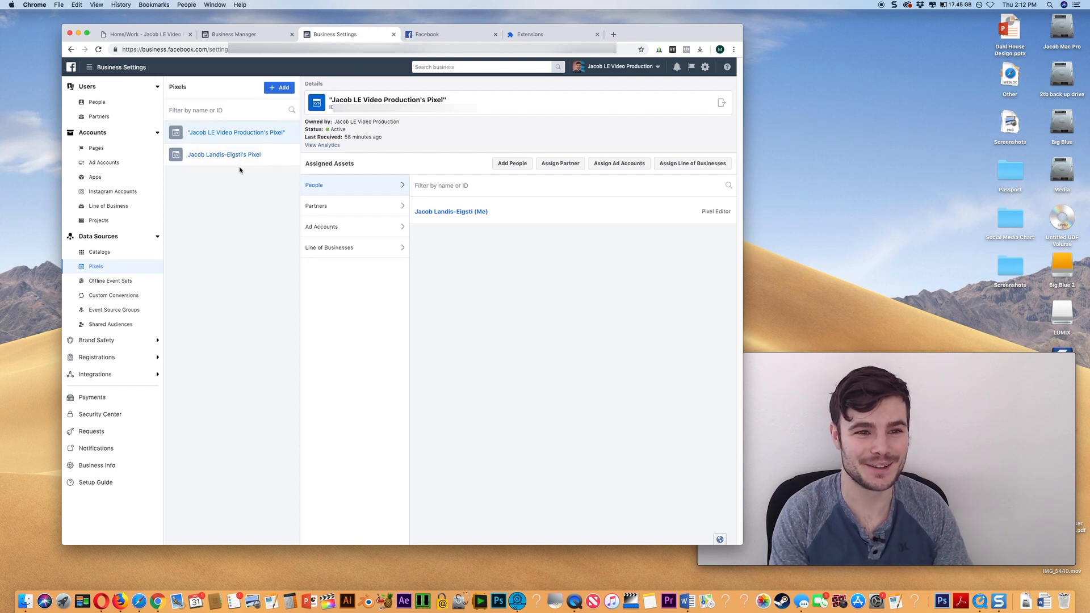
- View the Create a Facebook Pixel form, close it without creating one, and open the existing video production pixel in Events Manager
left_click(283, 88)
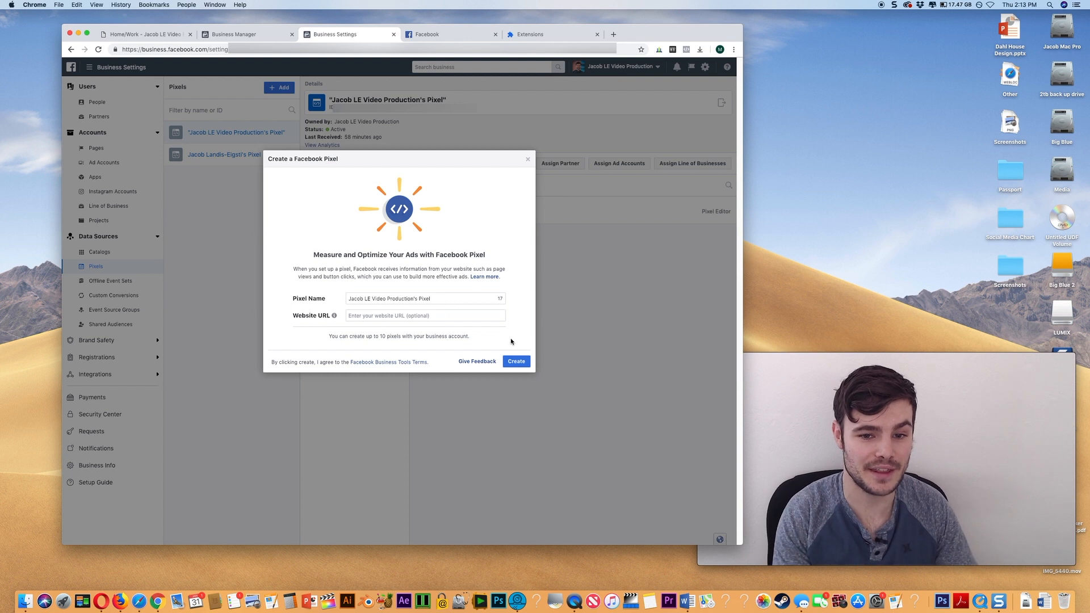
left_click(527, 159)
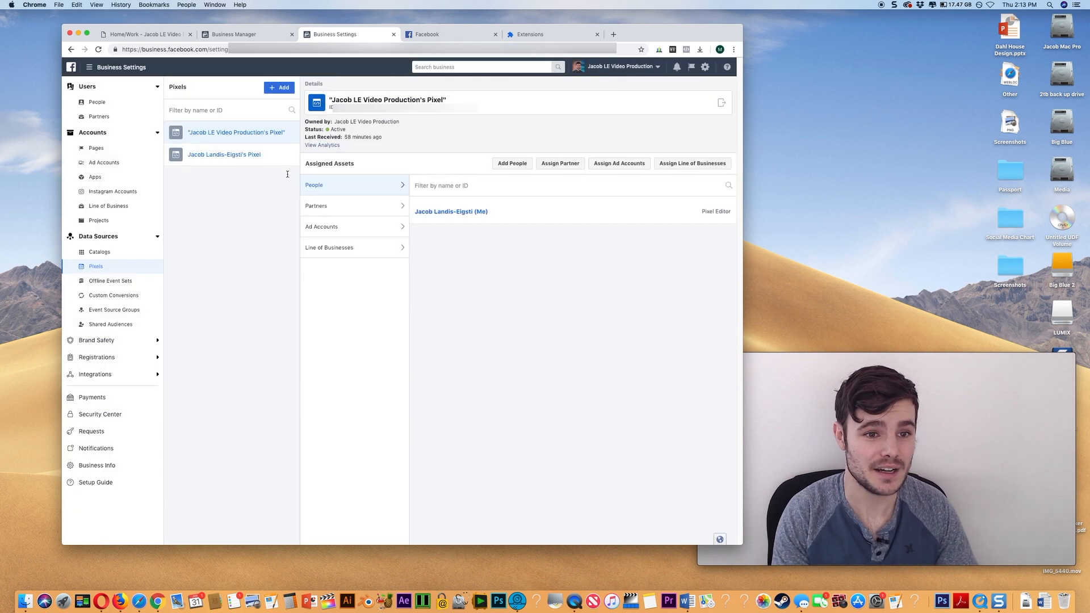
left_click(243, 137)
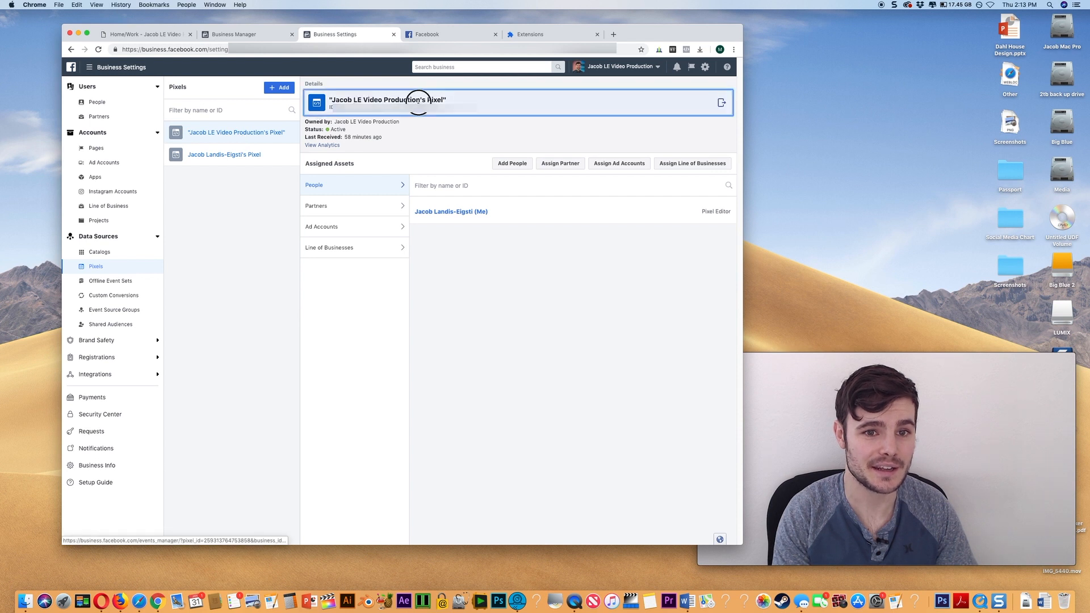
left_click(418, 101)
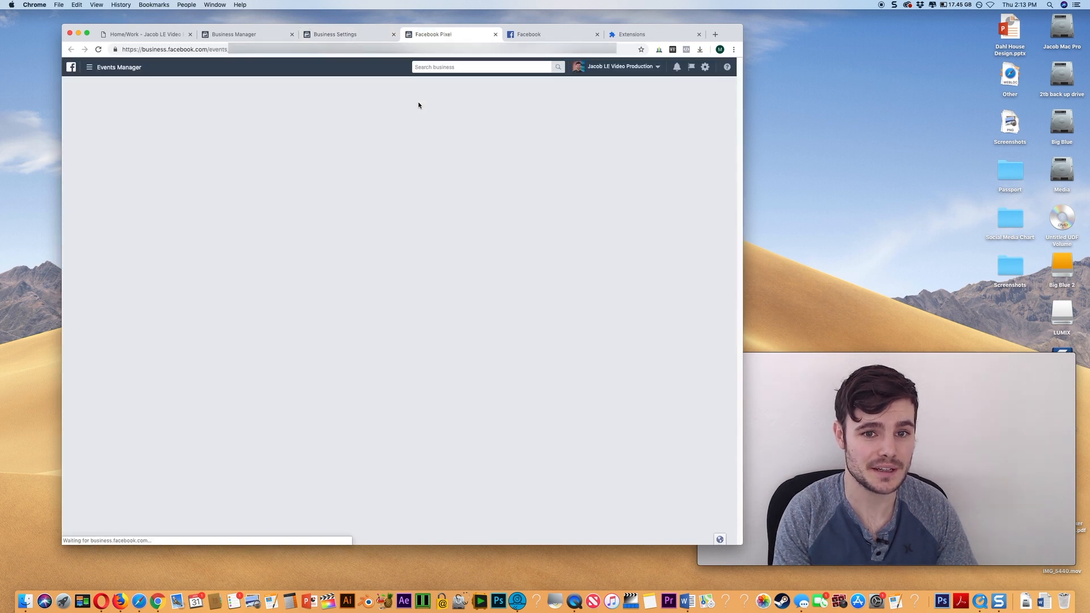
- Open the pixel's setup, choose Manually Install Pixel Code Yourself, and review the header instructions and the pixel code to copy
left_click(677, 112)
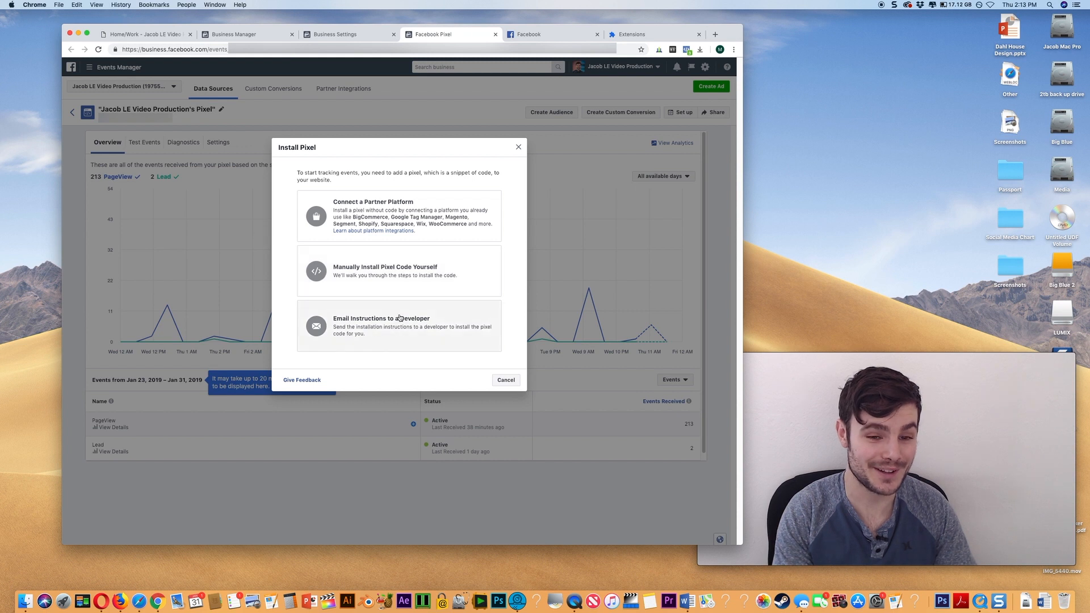
left_click(390, 274)
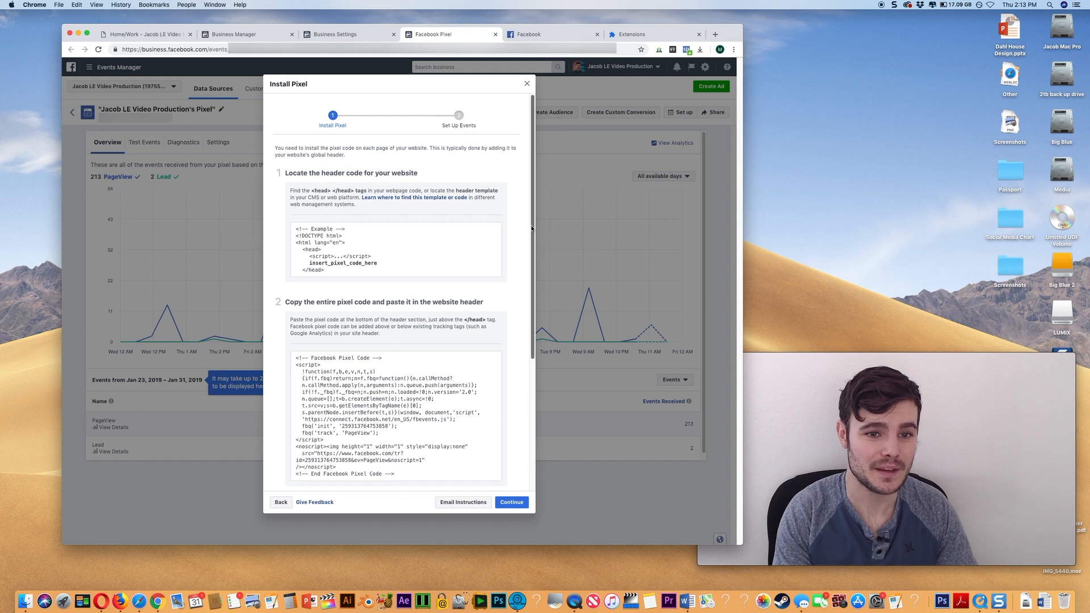
scroll(529, 247, "down", 5)
scroll(522, 341, "up", 5)
scroll(525, 236, "down", 4)
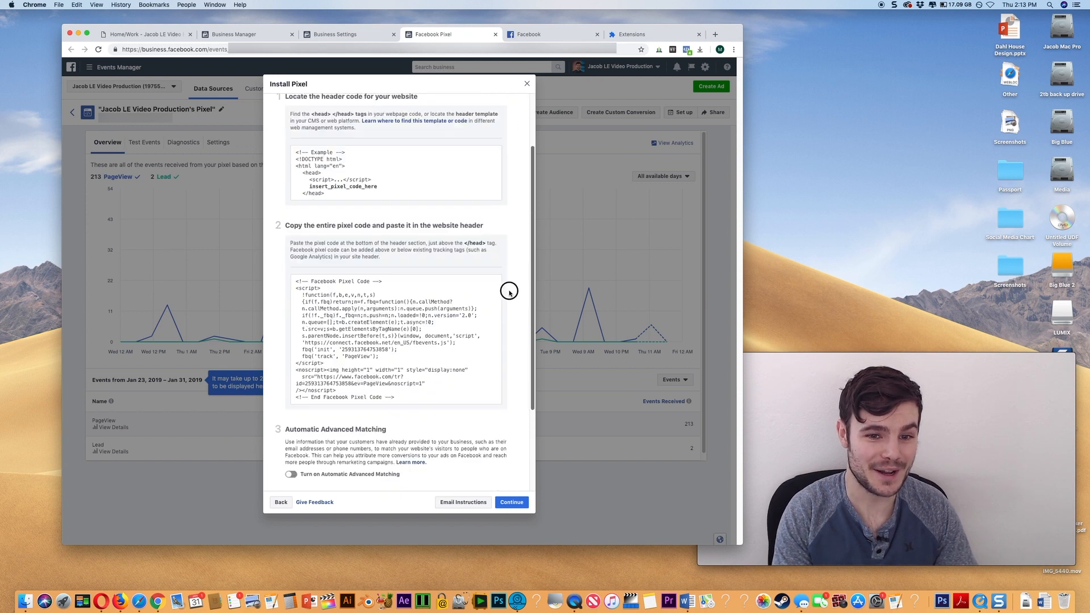
- Switch the installation method to the WordPress partner platform, download its Facebook Pixel plugin zip, and continue to the Go to Settings stage
scroll(499, 351, "up", 3)
scroll(487, 278, "up", 3)
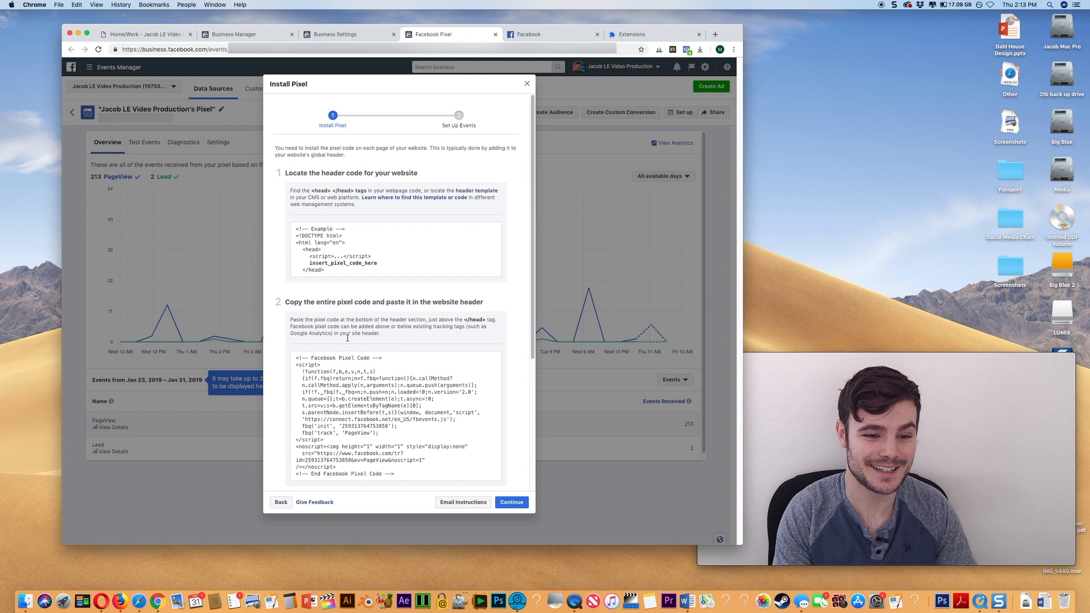
left_click(281, 502)
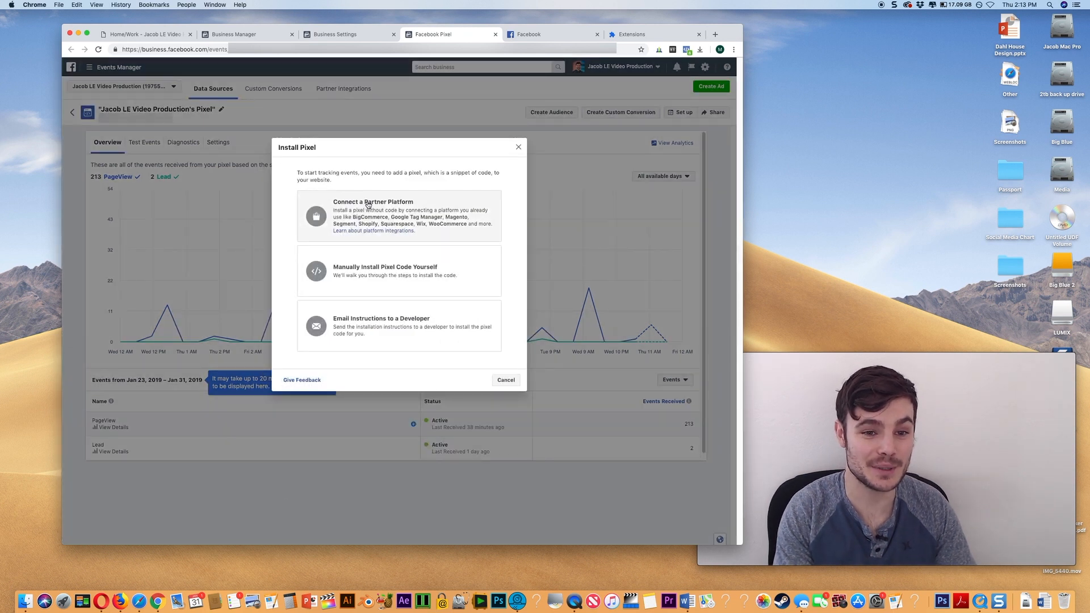
left_click(367, 204)
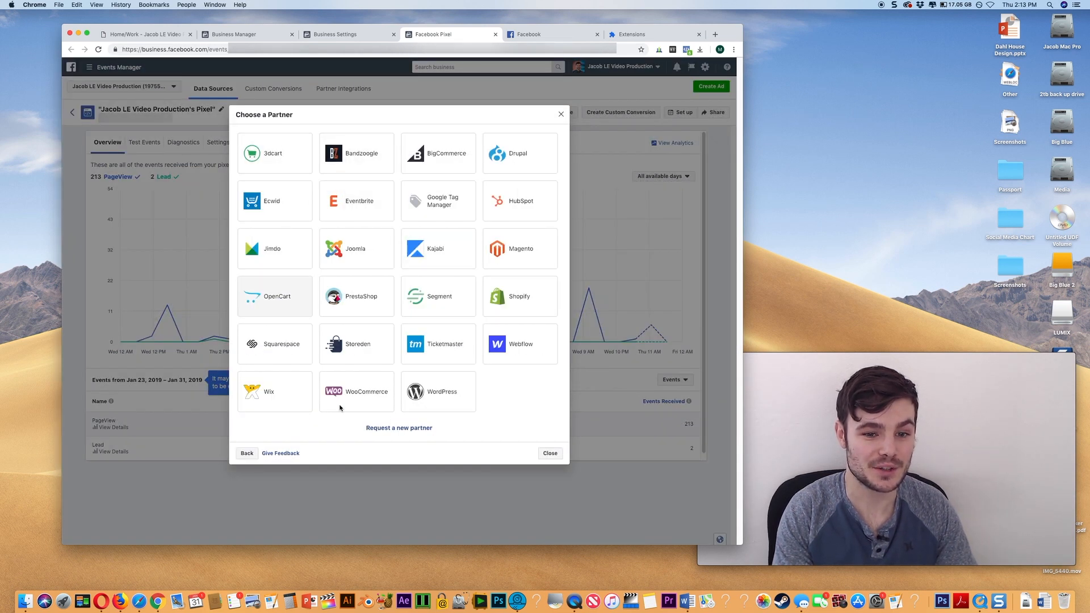
left_click(432, 388)
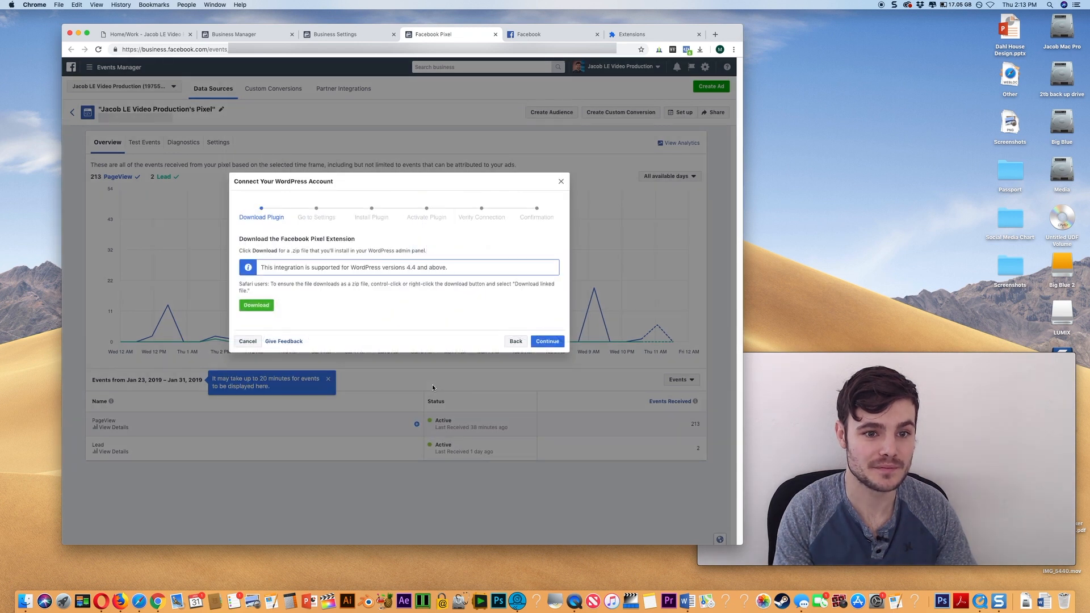
left_click(267, 310)
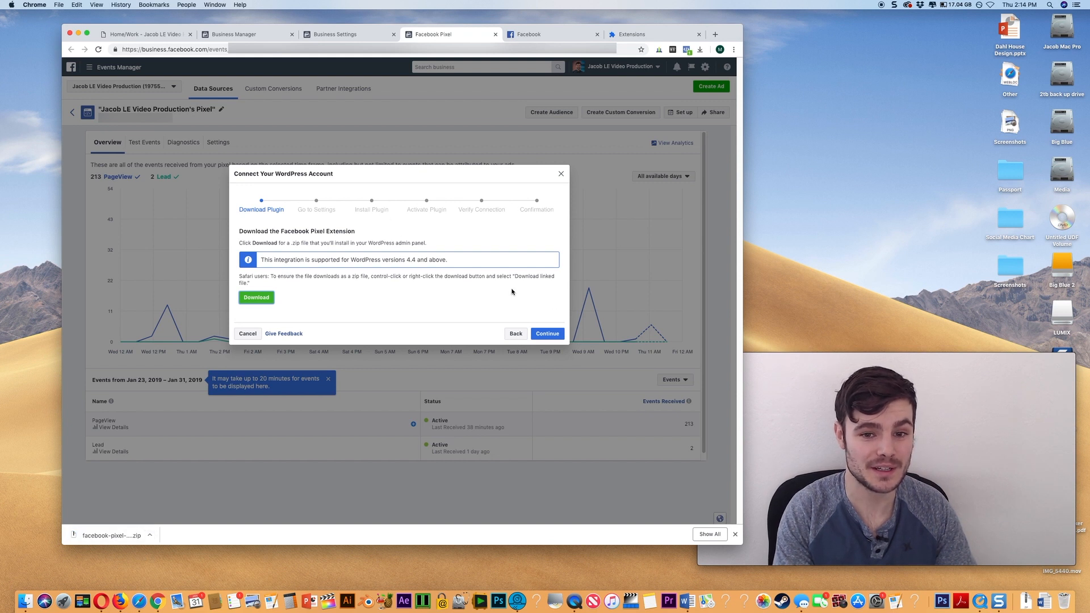
left_click(542, 333)
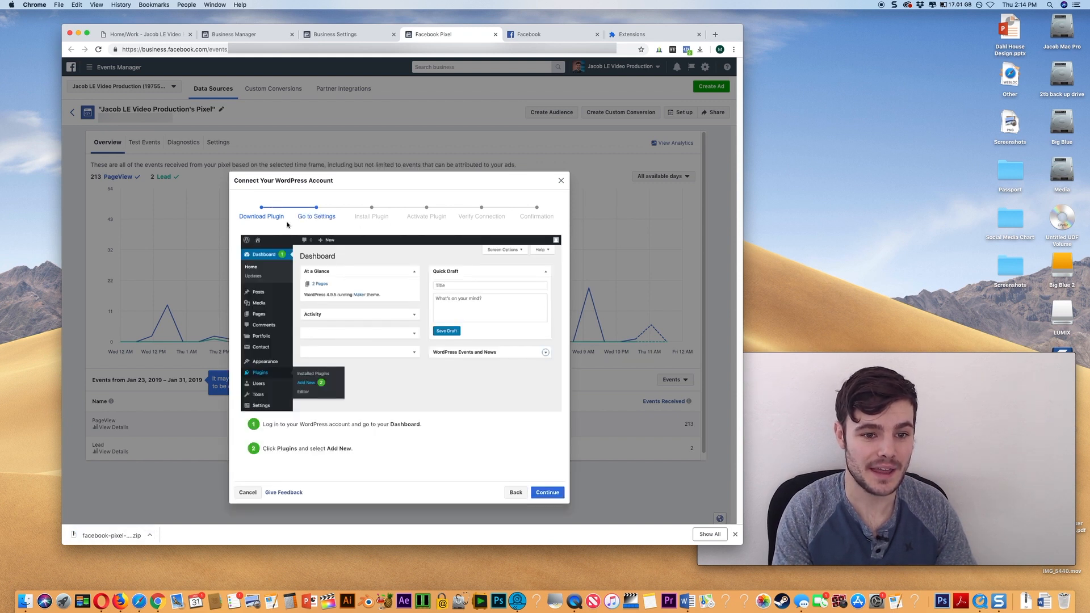
- Switch to the website's WordPress admin in Safari and bring up the upload form for adding a new plugin
left_click(138, 601)
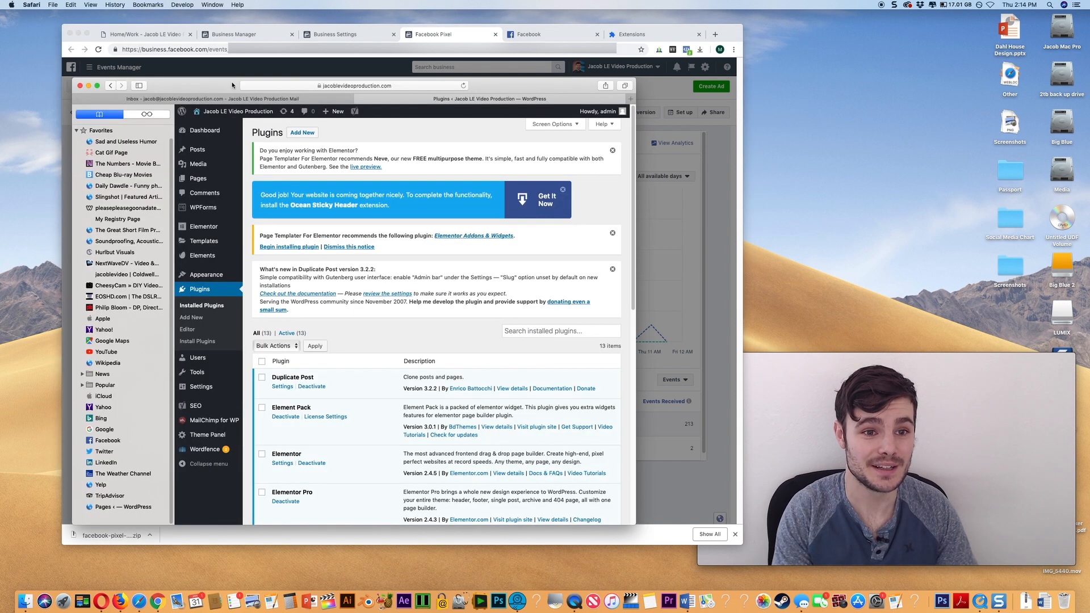
left_click_drag(225, 80, 228, 67)
left_click(203, 276)
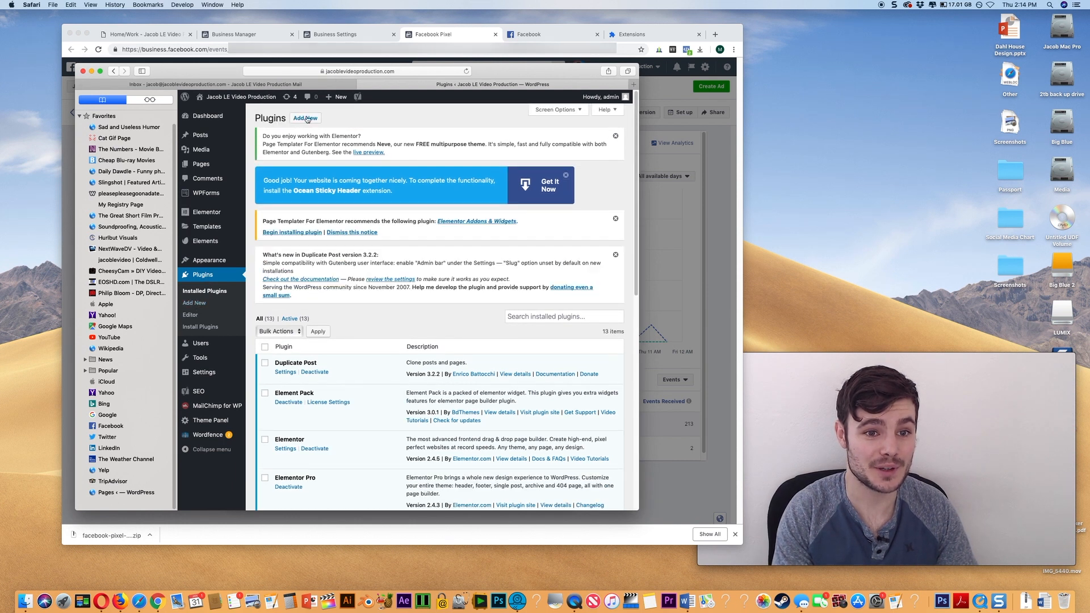
left_click(203, 304)
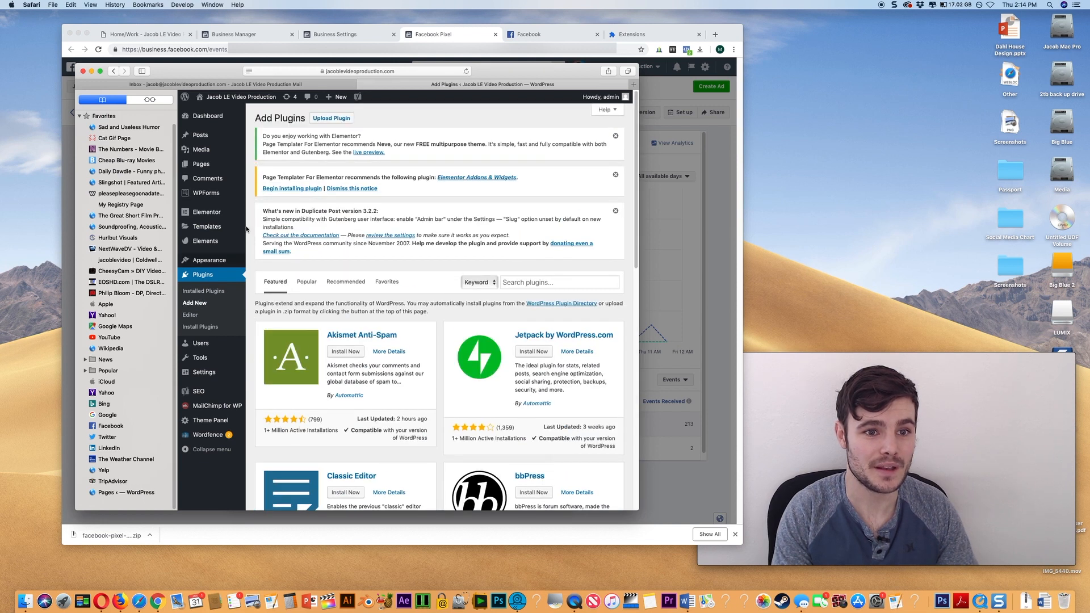
left_click(330, 120)
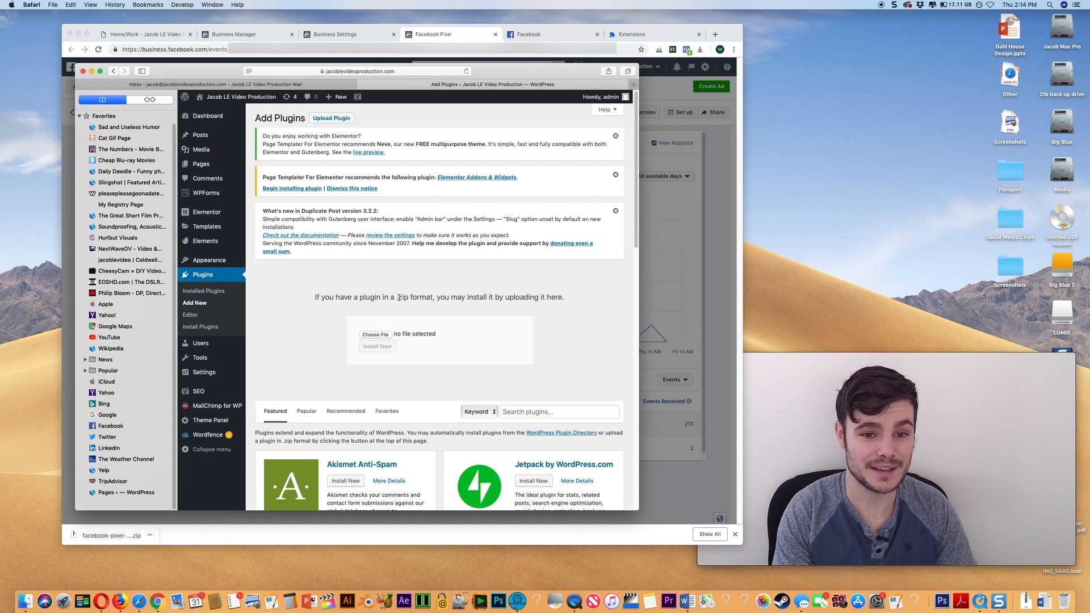
- Try to install the newest facebook-pixel-for-wordpress zip from the Downloads folder as a WordPress plugin
left_click(386, 335)
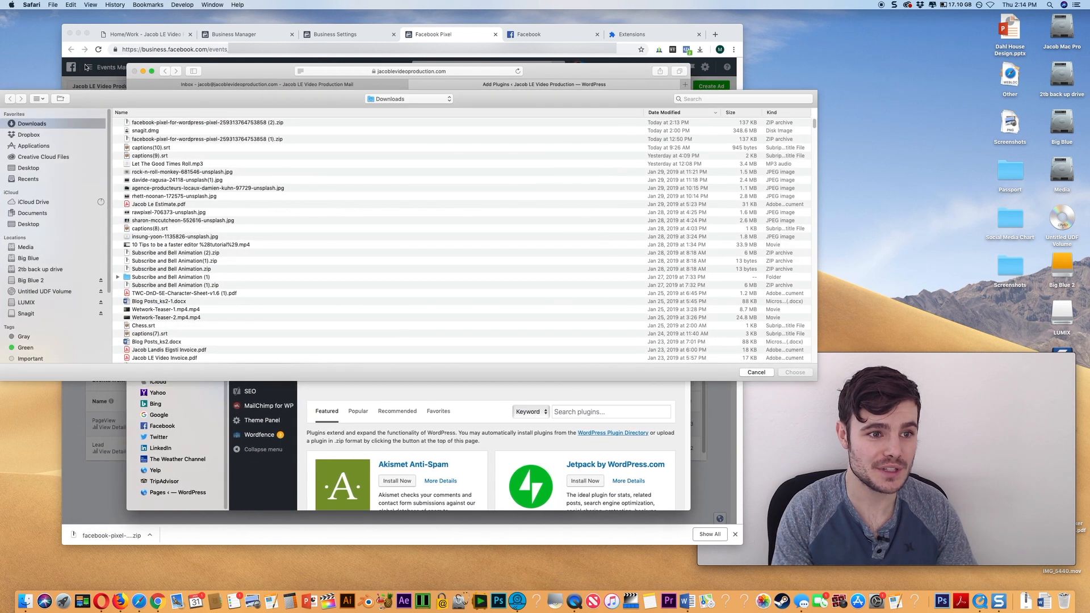
left_click(233, 123)
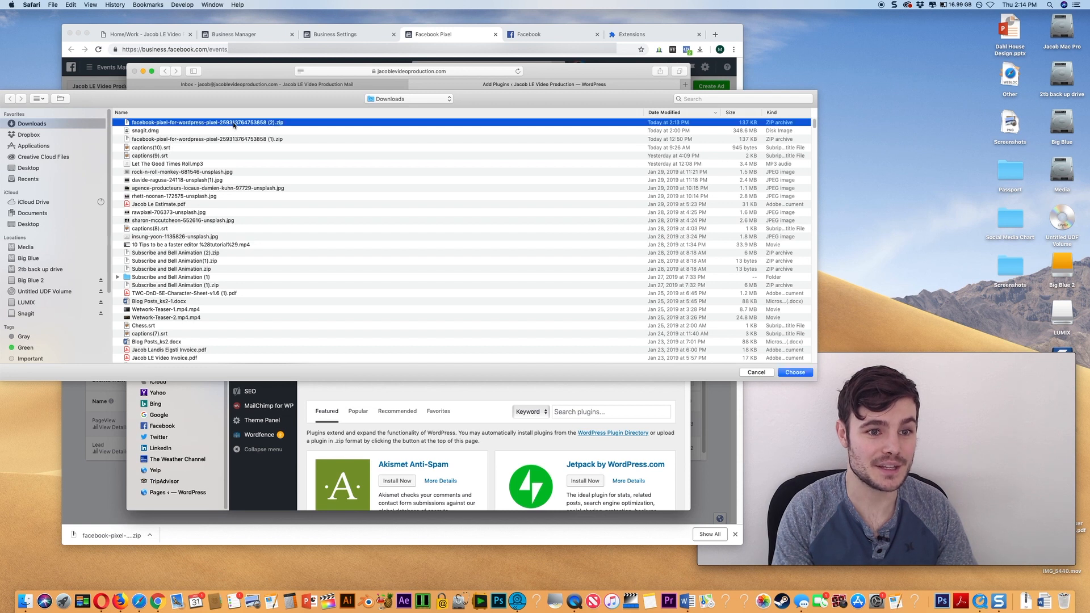
left_click(788, 373)
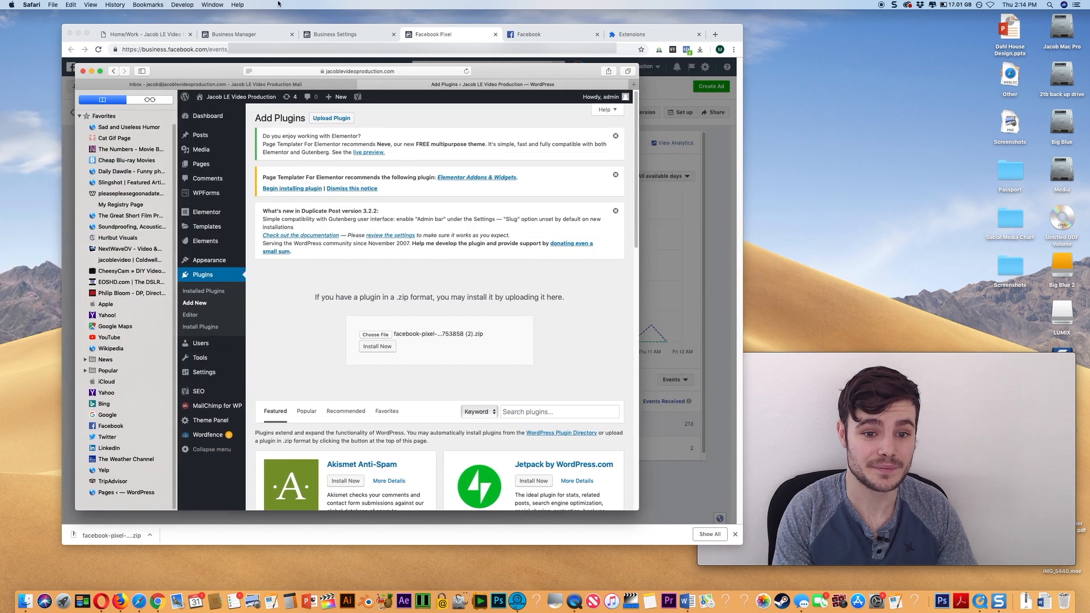
left_click(377, 346)
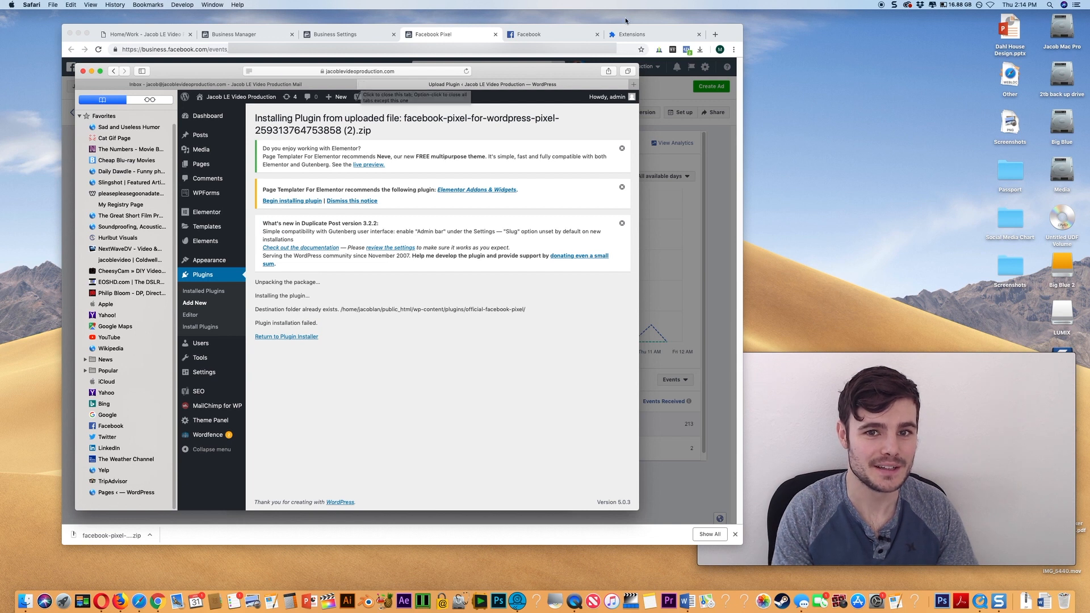
- Return to Chrome, advance the WordPress connection wizard to Activate Plugin, and look up Official Facebook Pixel among the installed plugins in Safari
left_click(732, 34)
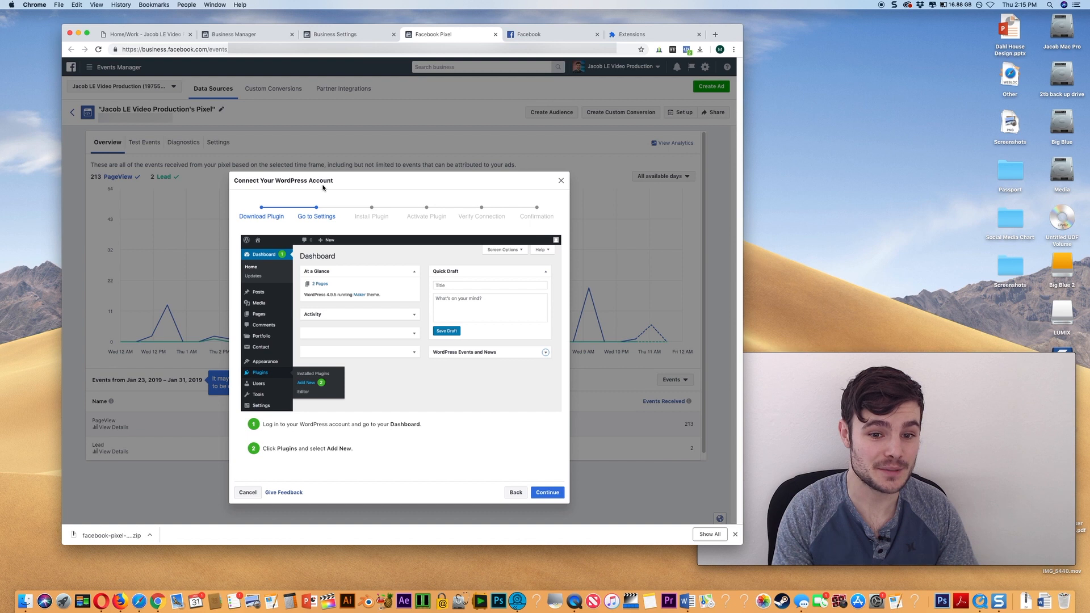
left_click(547, 492)
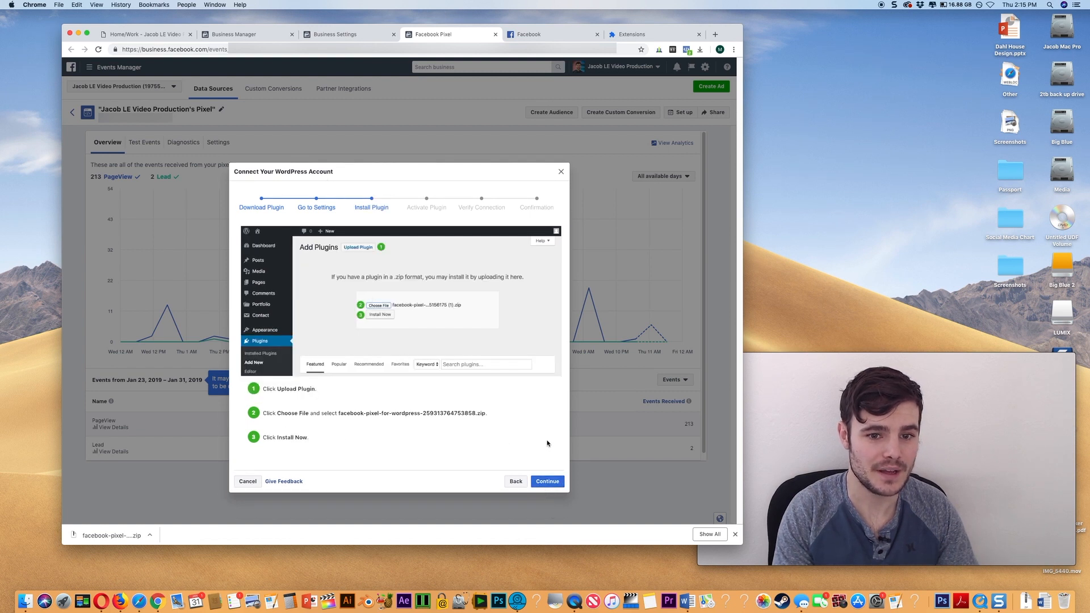
left_click(542, 481)
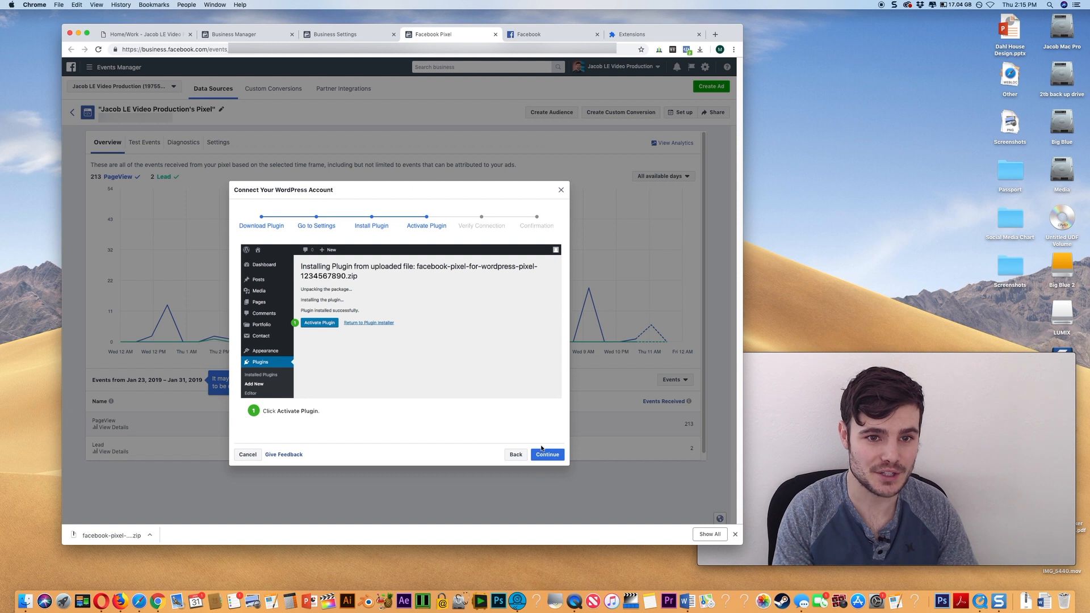
key("super+Tab")
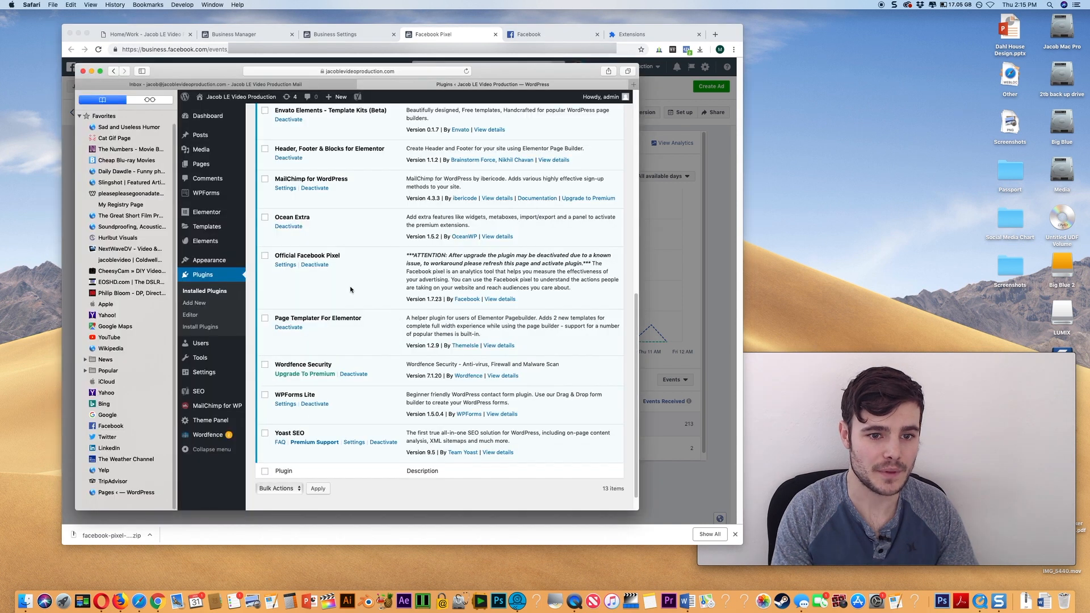
- Return to Chrome and complete the WordPress connection wizard through Verify Connection to Confirmation
left_click(736, 33)
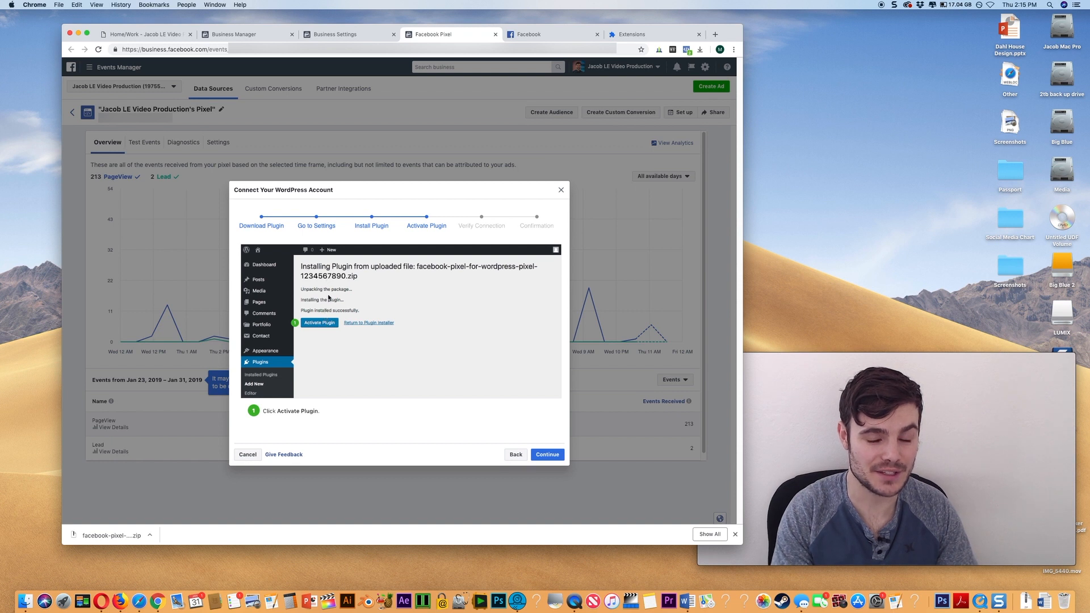
left_click(550, 453)
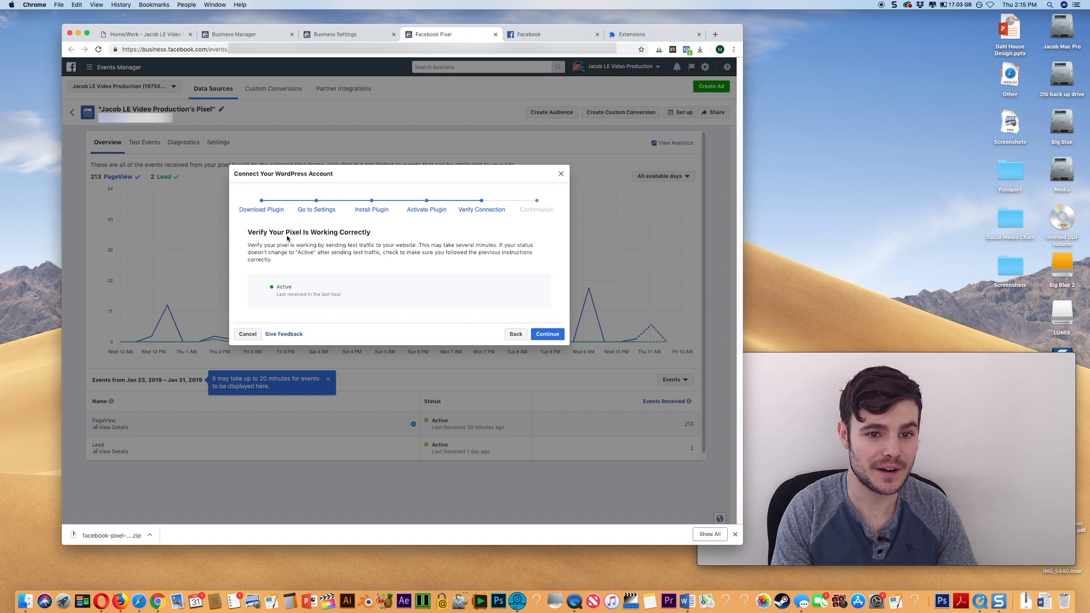
left_click(550, 335)
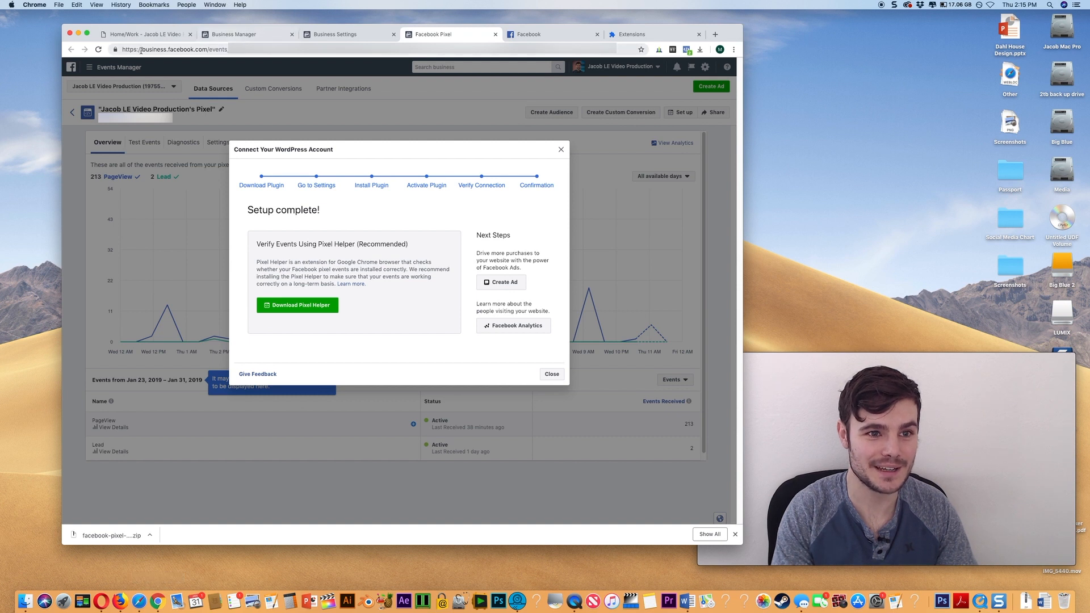
- Reload the video production website's home page and inspect its pixel with Facebook Pixel Helper
left_click(150, 35)
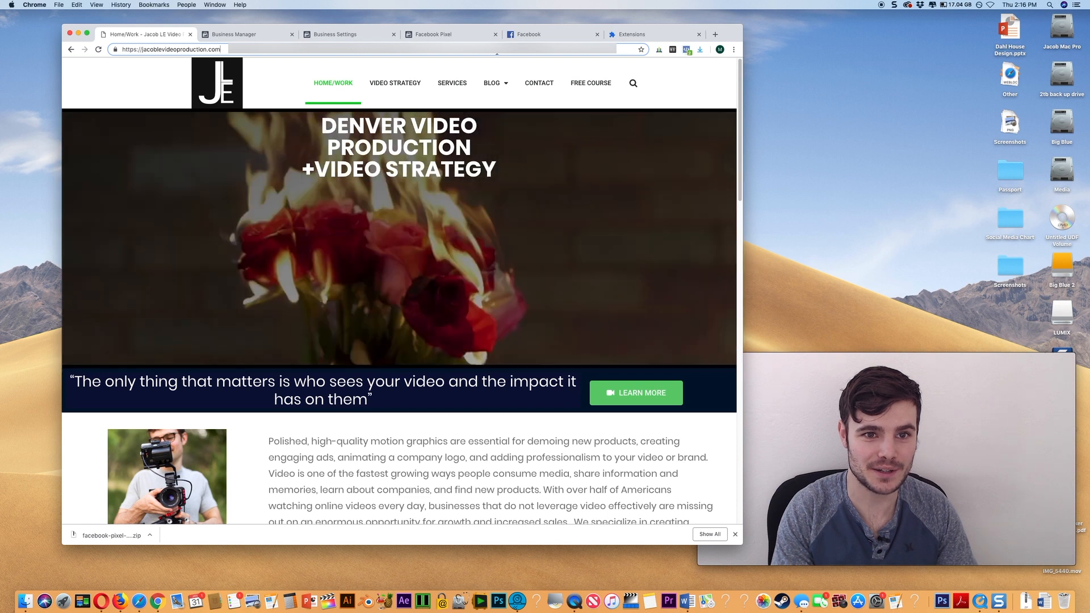
left_click(221, 49)
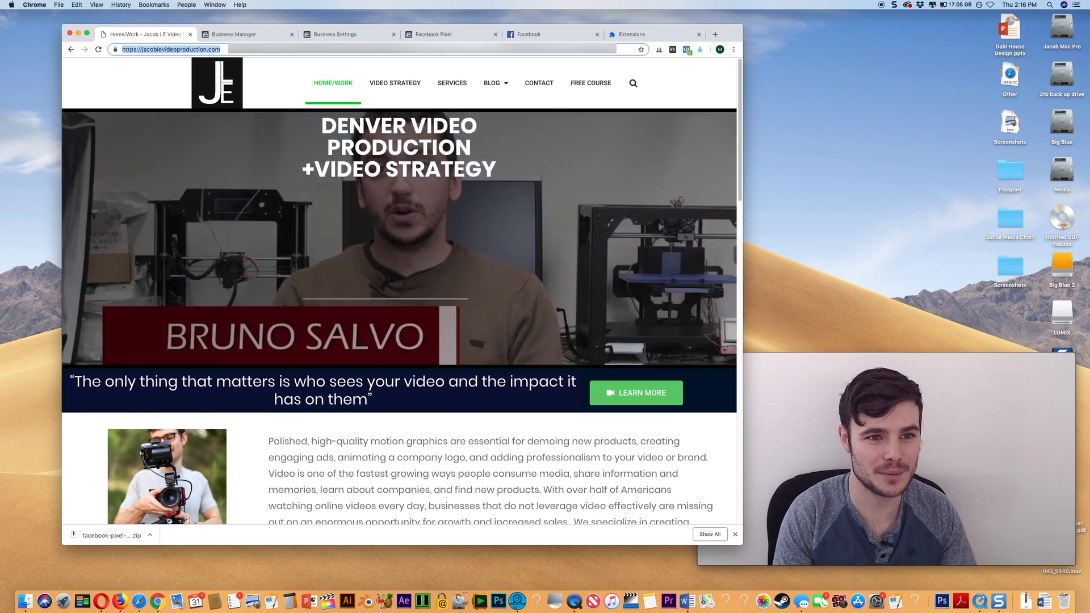
key("Return")
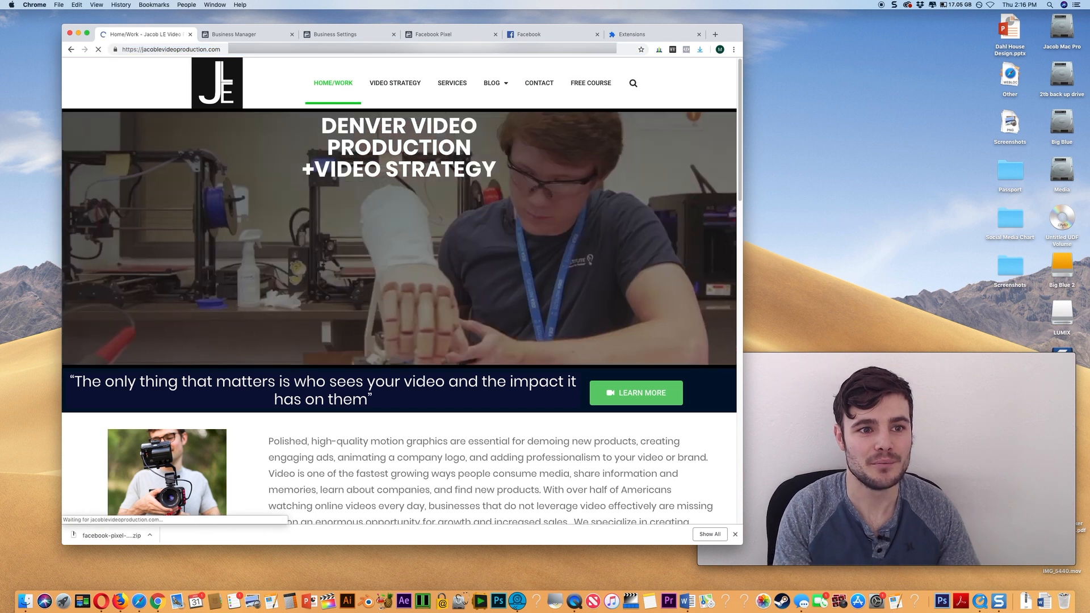
left_click(687, 51)
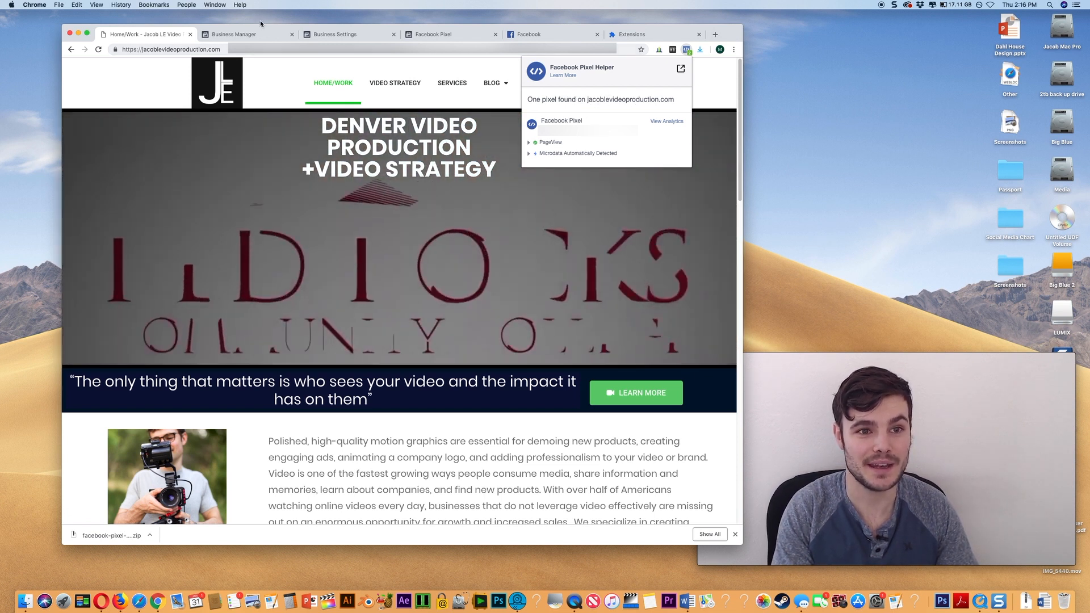
- Go from Business Manager to Pixels under Data Sources in Business Settings, and open the video production pixel in Events Manager
left_click(243, 34)
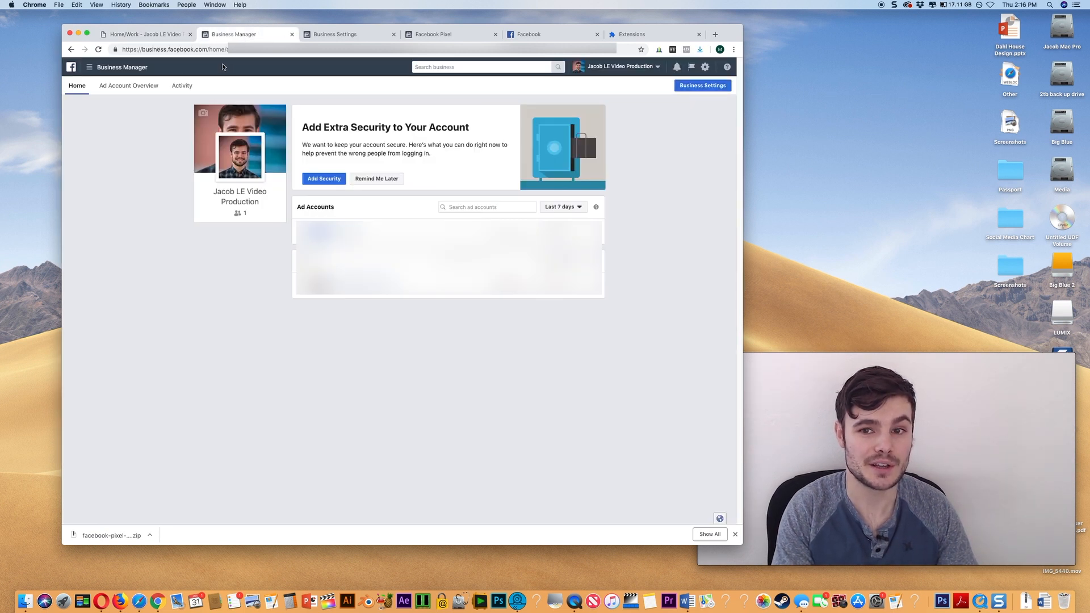
left_click(705, 87)
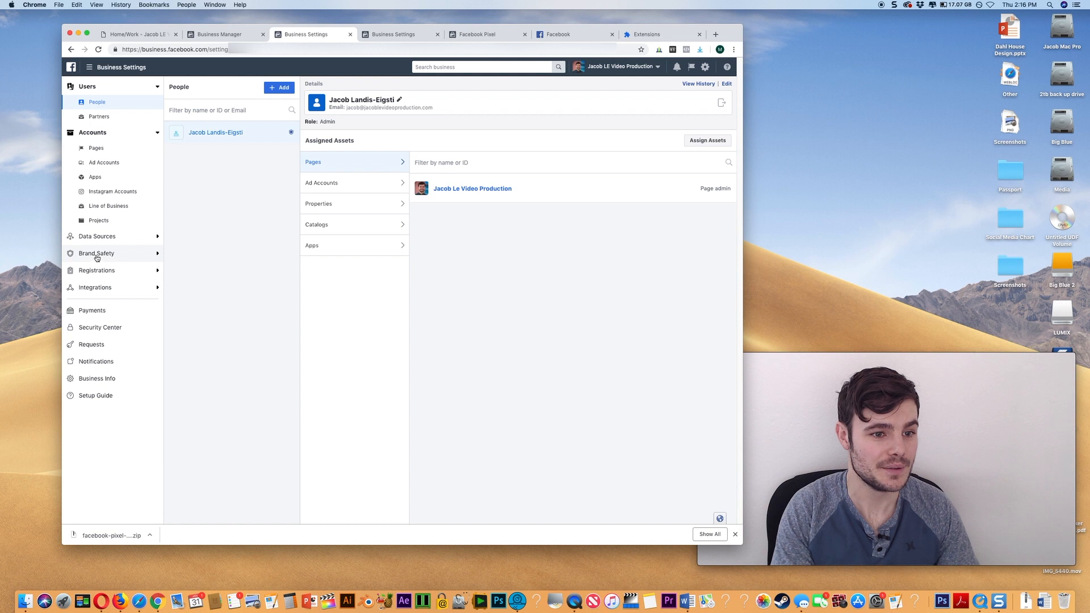
left_click(97, 237)
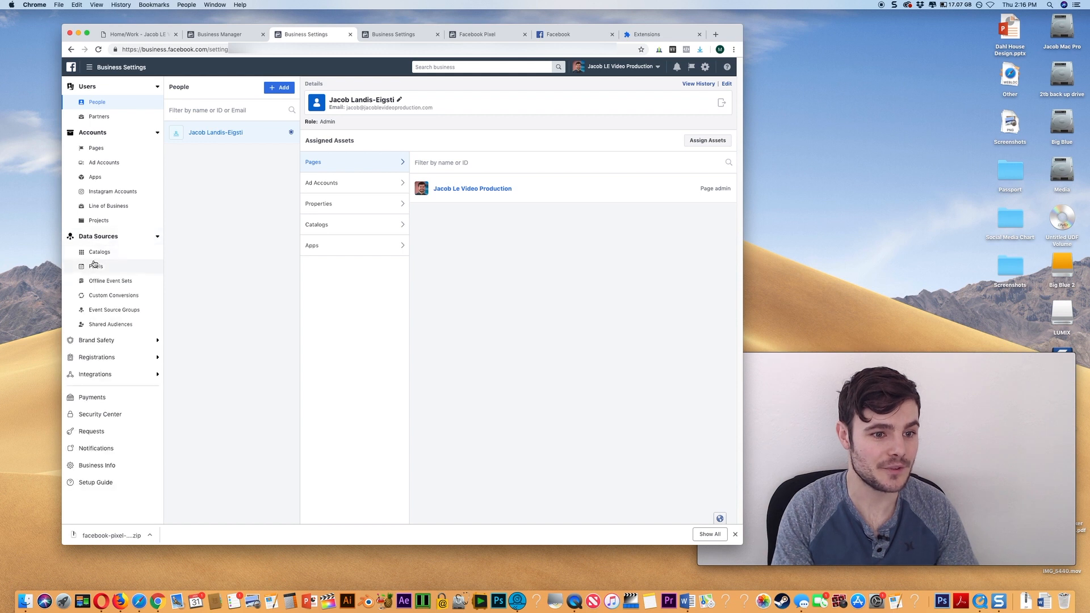
left_click(96, 267)
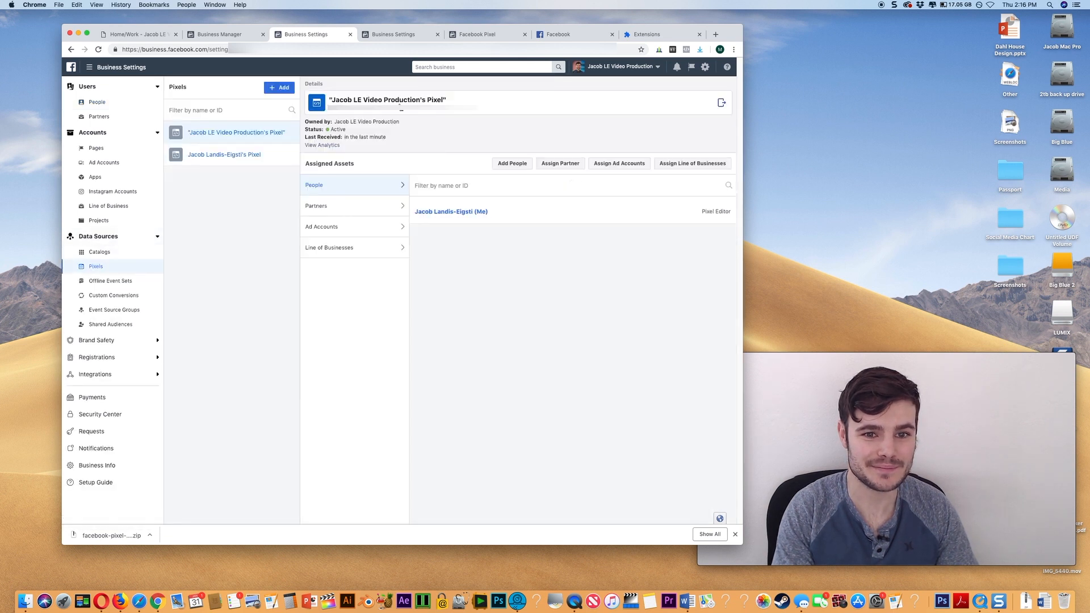
left_click(397, 100)
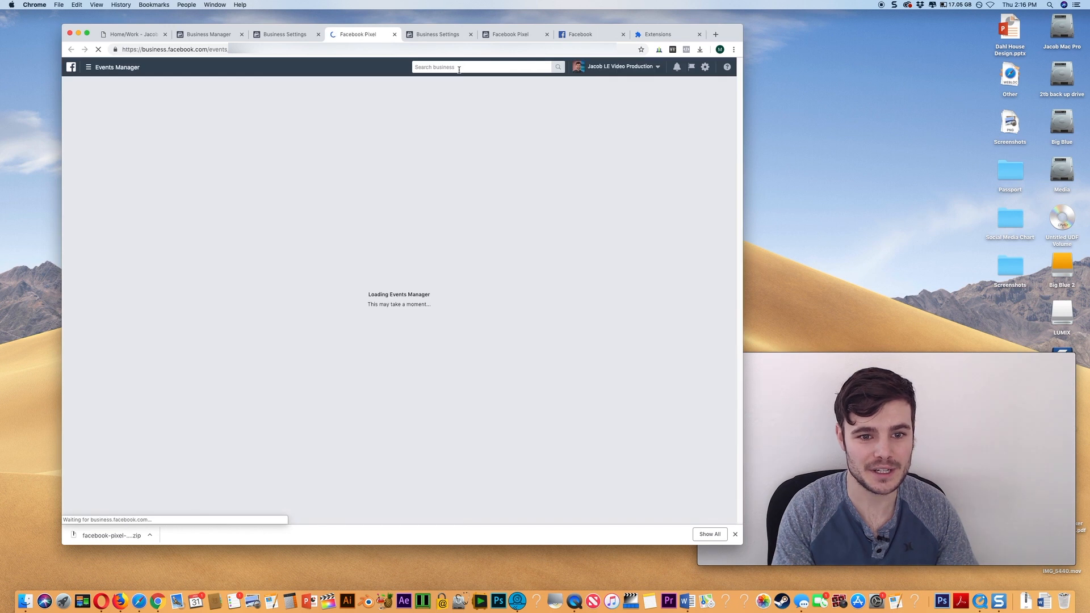